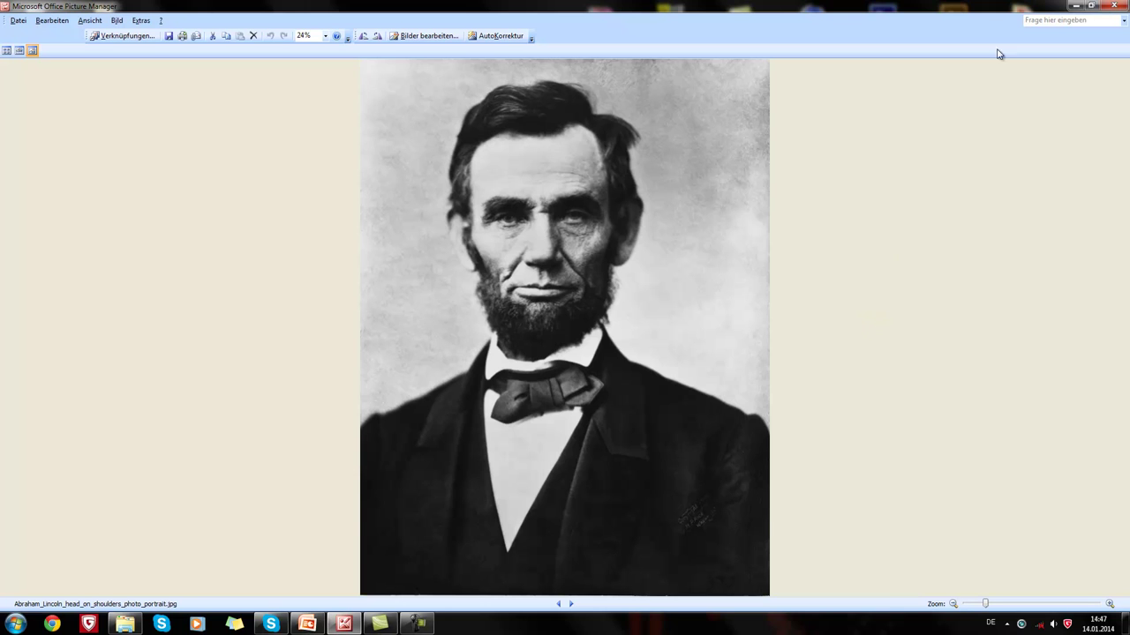
Step: Close the Picture Manager window showing the Lincoln portrait
{"action": "left_click", "coordinate": [1115, 5]}
Step: Open the Lincoln portrait from the desktop in Photoshop CS6 via Öffnen mit
{"action": "right_click", "coordinate": [876, 135]}
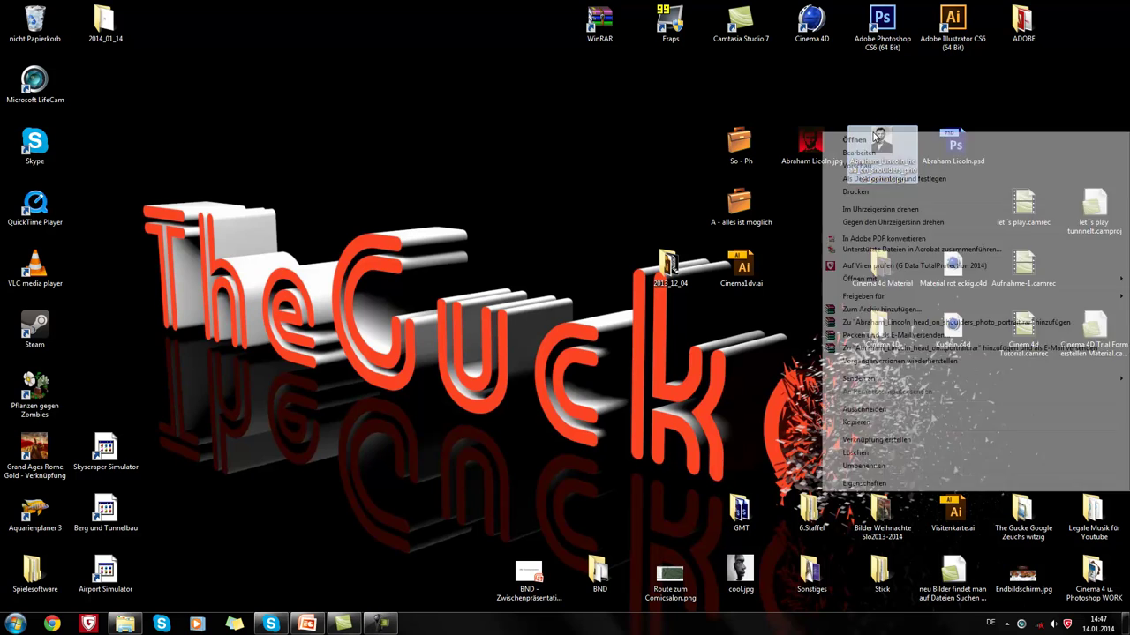
{"action": "mouse_move", "coordinate": [860, 279]}
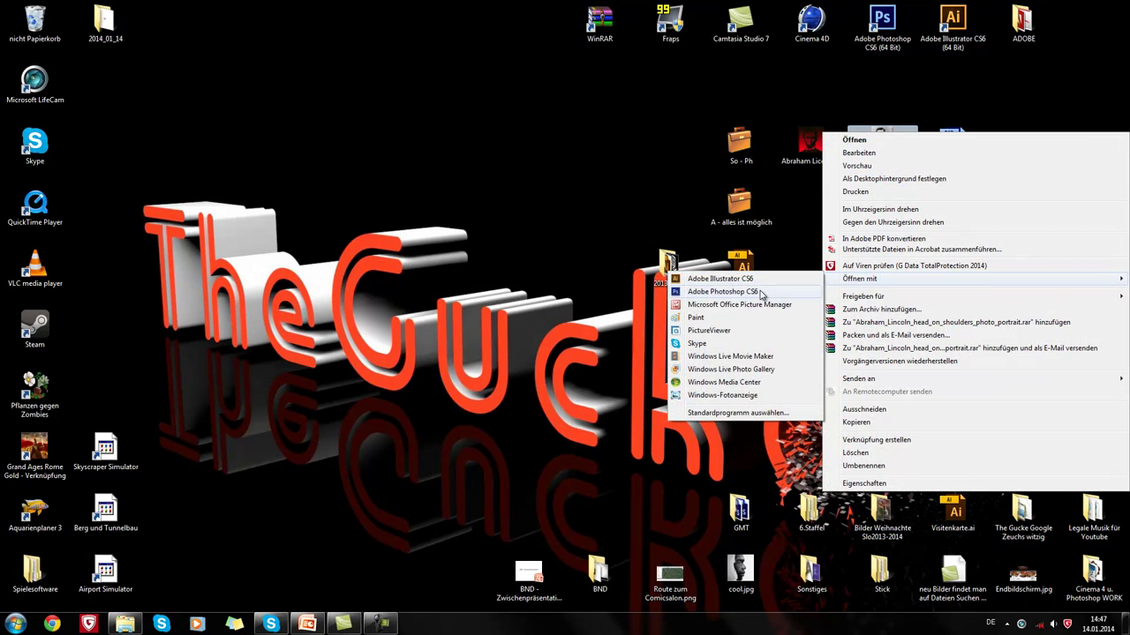
{"action": "left_click", "coordinate": [722, 292]}
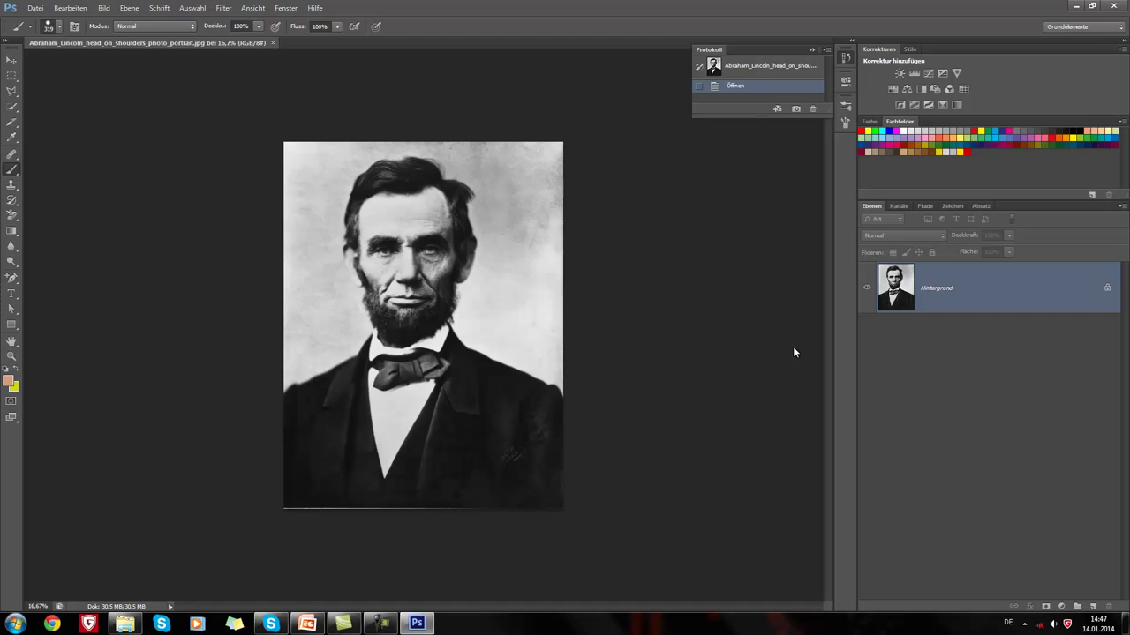
{"action": "left_click", "coordinate": [36, 8]}
Step: Create a new white document, 1200 × 1500 pixels at 300 Pixel/Zoll
{"action": "left_click", "coordinate": [43, 20]}
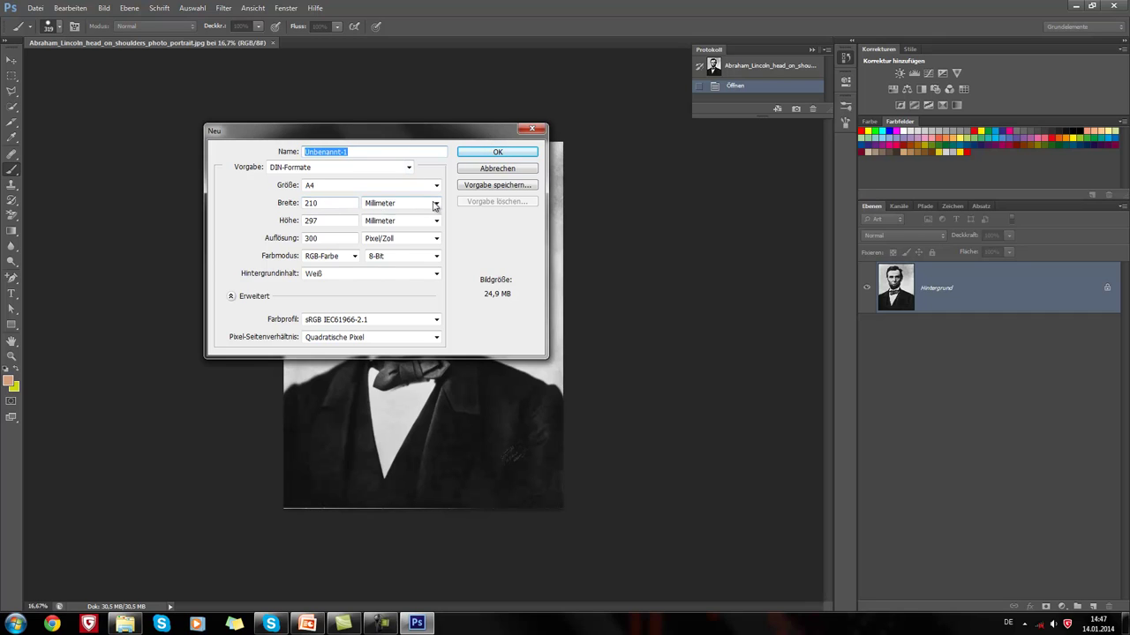
{"action": "left_click", "coordinate": [397, 204]}
{"action": "left_click", "coordinate": [405, 220]}
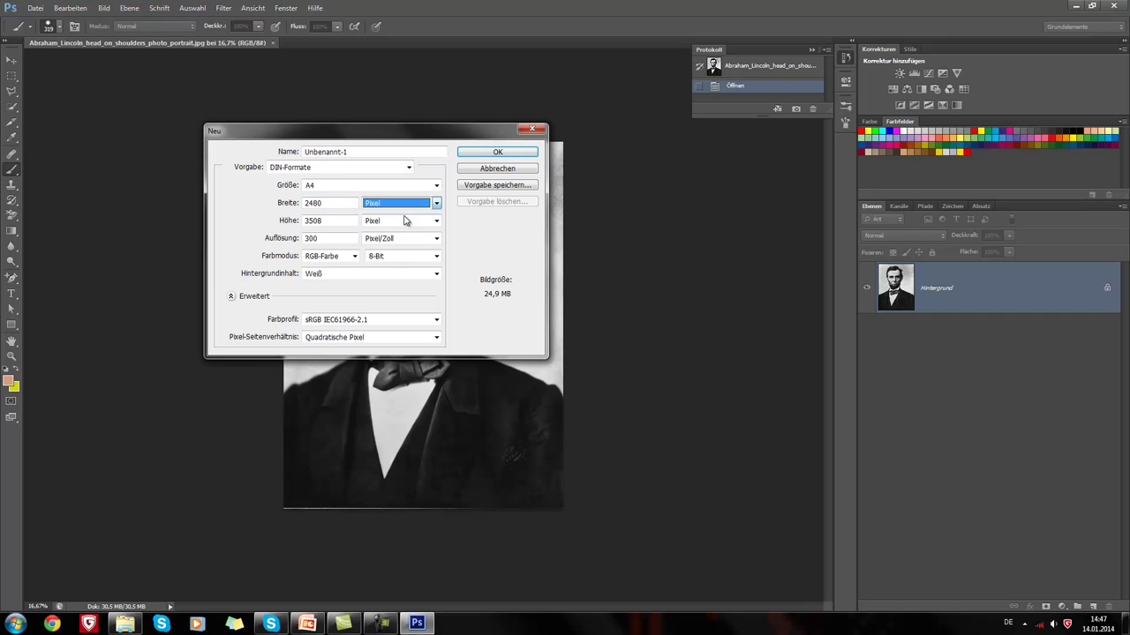
{"action": "double_click", "coordinate": [323, 203]}
{"action": "type", "text": "1"}
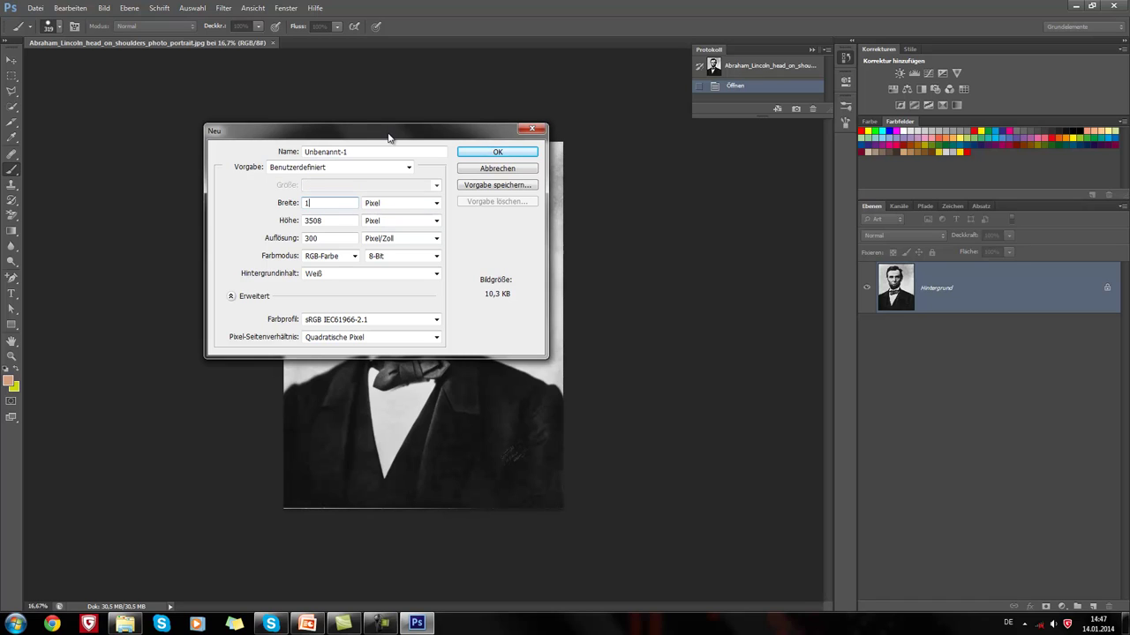
{"action": "type", "text": "200"}
{"action": "left_click", "coordinate": [288, 221]}
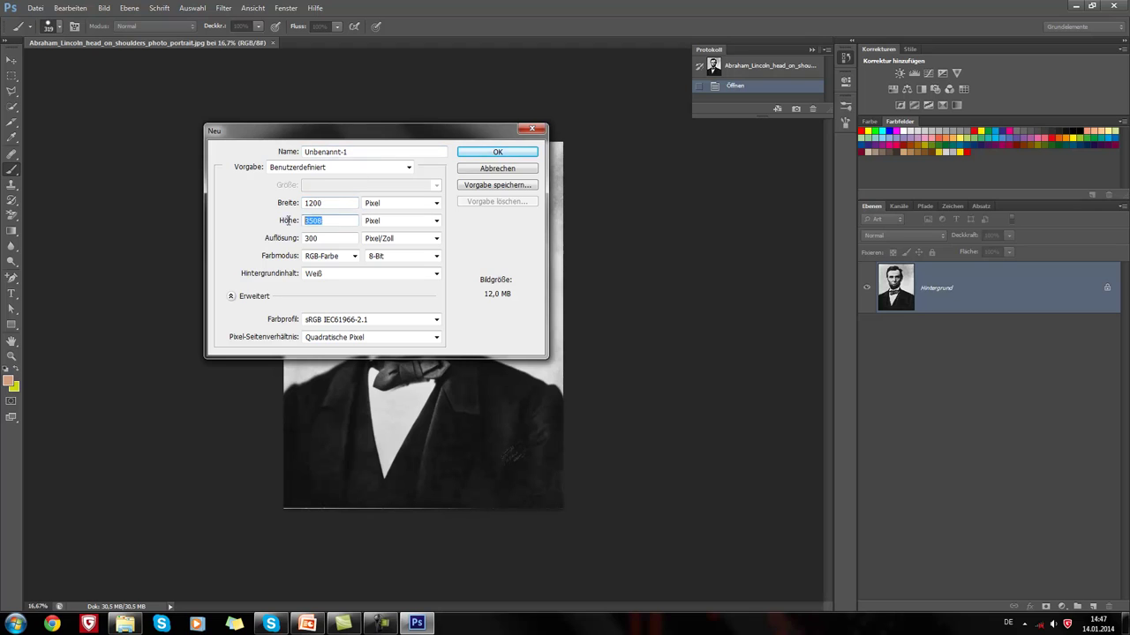
{"action": "type", "text": "1500"}
{"action": "left_click", "coordinate": [497, 153]}
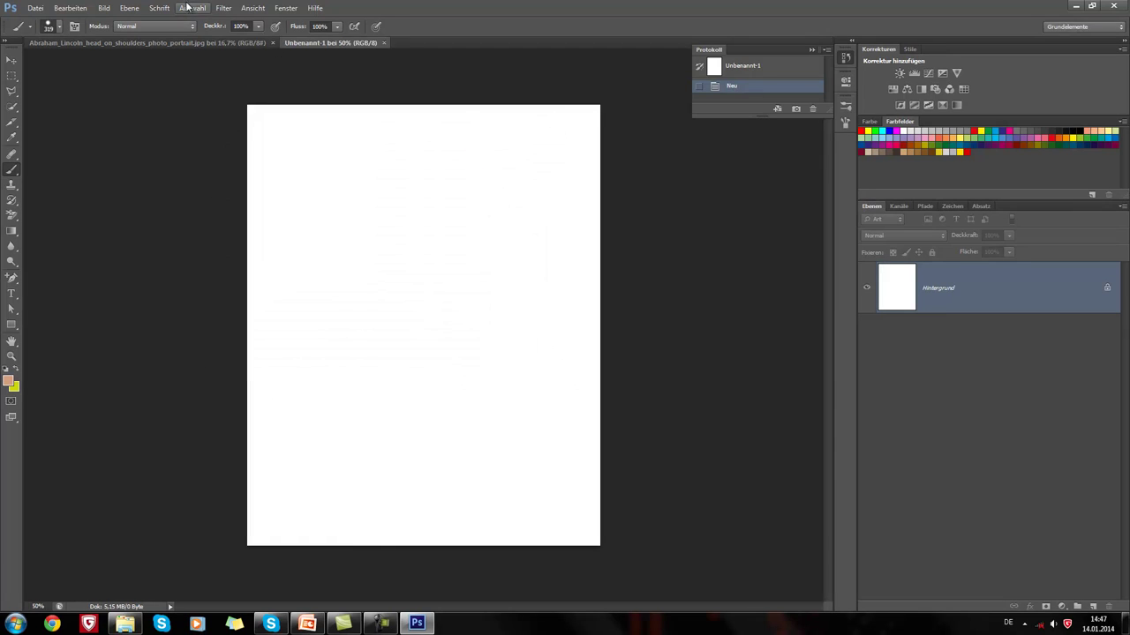
Step: Return to the Lincoln portrait with the Polygon Lasso, discarding two misplaced starts
{"action": "left_click", "coordinate": [187, 43]}
{"action": "left_click", "coordinate": [10, 93]}
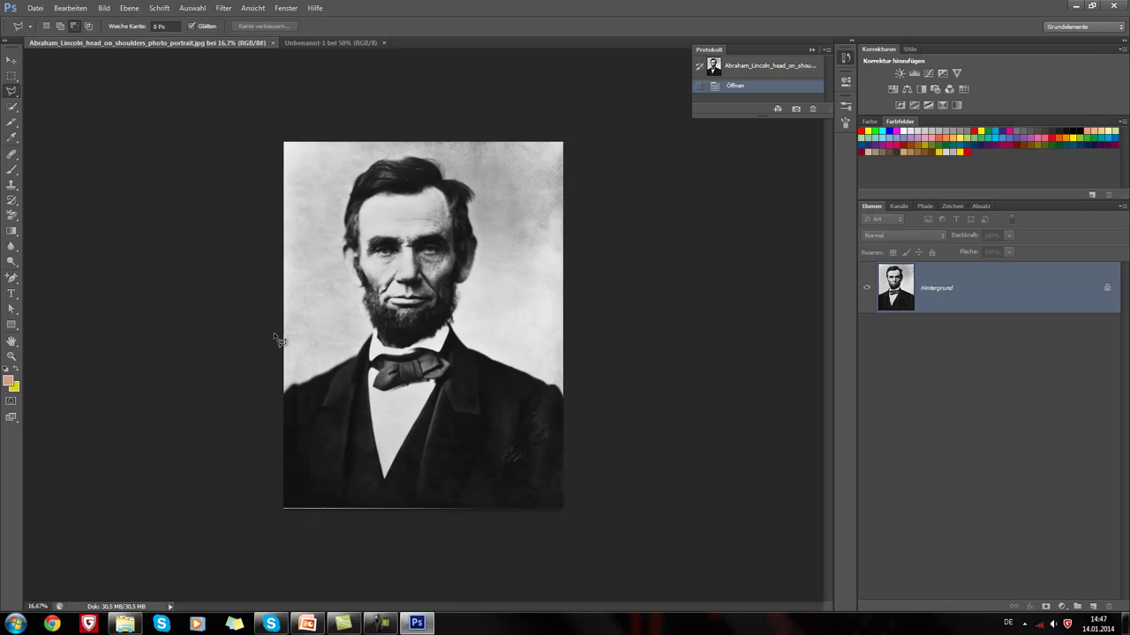
{"action": "left_click", "coordinate": [354, 337]}
{"action": "key", "text": "Escape"}
{"action": "left_click", "coordinate": [273, 335]}
{"action": "key", "text": "Escape"}
Step: Lasso the portrait's upper half and drag it into Unbenannt-1 as Ebene 1
{"action": "left_click", "coordinate": [276, 347]}
{"action": "left_click", "coordinate": [572, 346]}
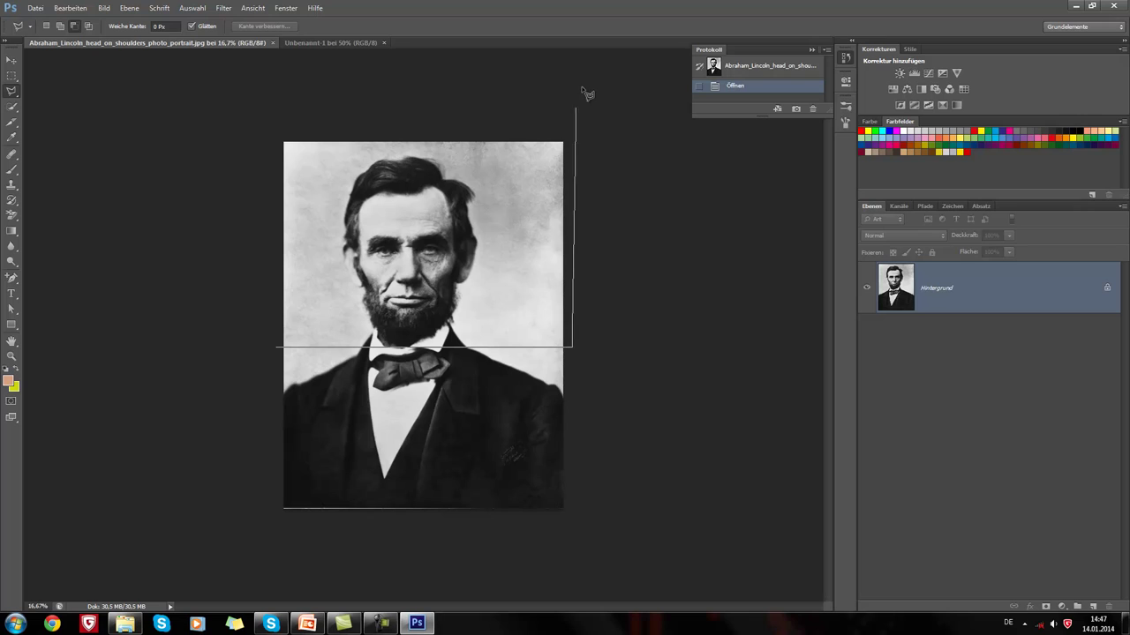
{"action": "left_click", "coordinate": [581, 86]}
{"action": "left_click", "coordinate": [254, 120]}
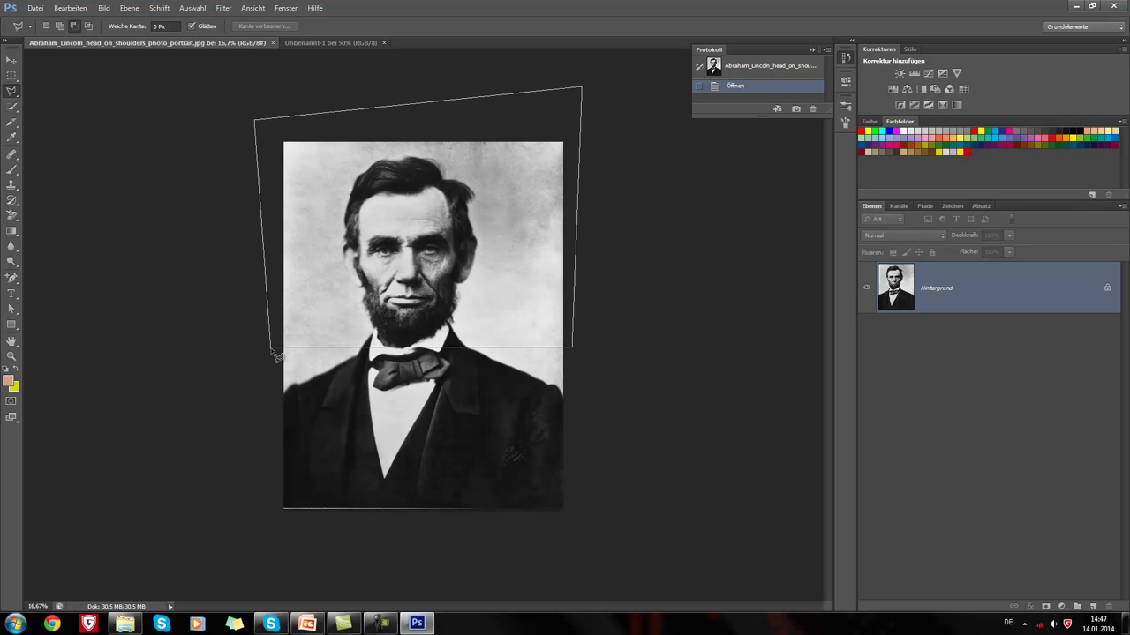
{"action": "left_click", "coordinate": [276, 347]}
{"action": "left_click", "coordinate": [7, 62]}
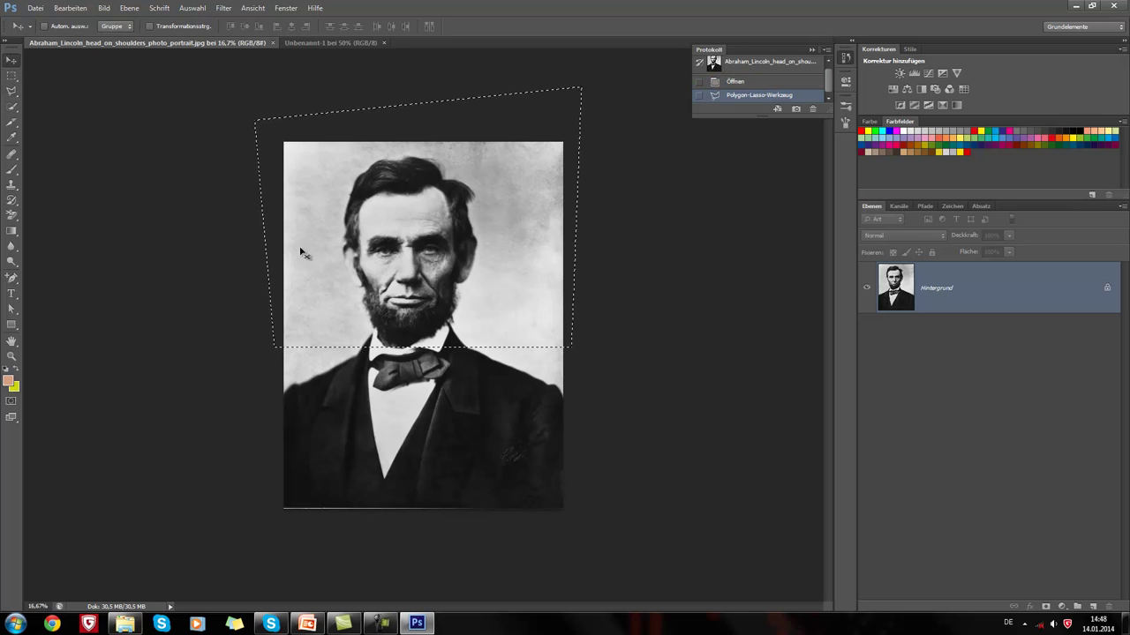
{"action": "mouse_move", "coordinate": [302, 250]}
{"action": "left_mouse_down"}
{"action": "mouse_move", "coordinate": [293, 41]}
{"action": "mouse_move", "coordinate": [411, 280]}
{"action": "left_mouse_up"}
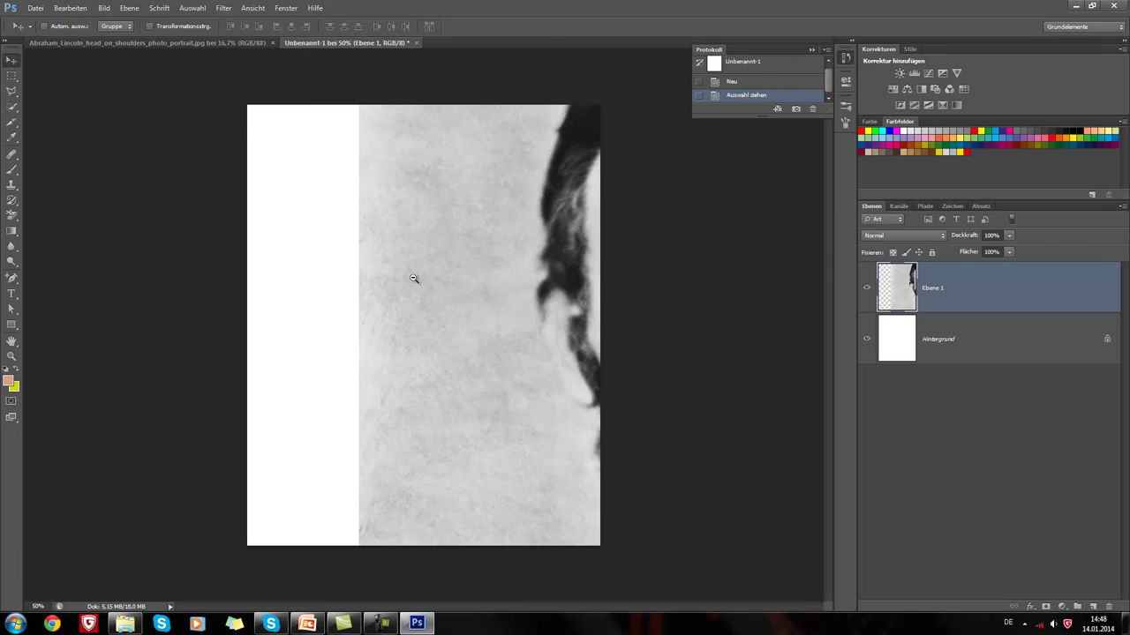
Step: Scale Ebene 1's Lincoln head down with Free Transform to fit the canvas width
{"action": "left_click", "coordinate": [413, 279], "text": "alt"}
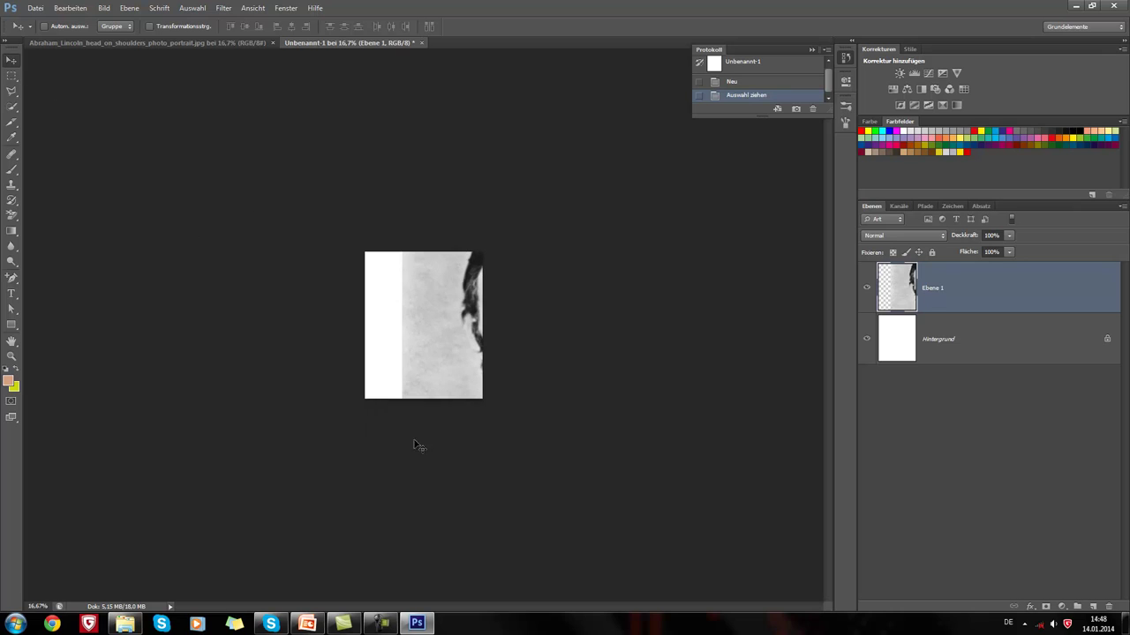
{"action": "key", "text": "ctrl+t"}
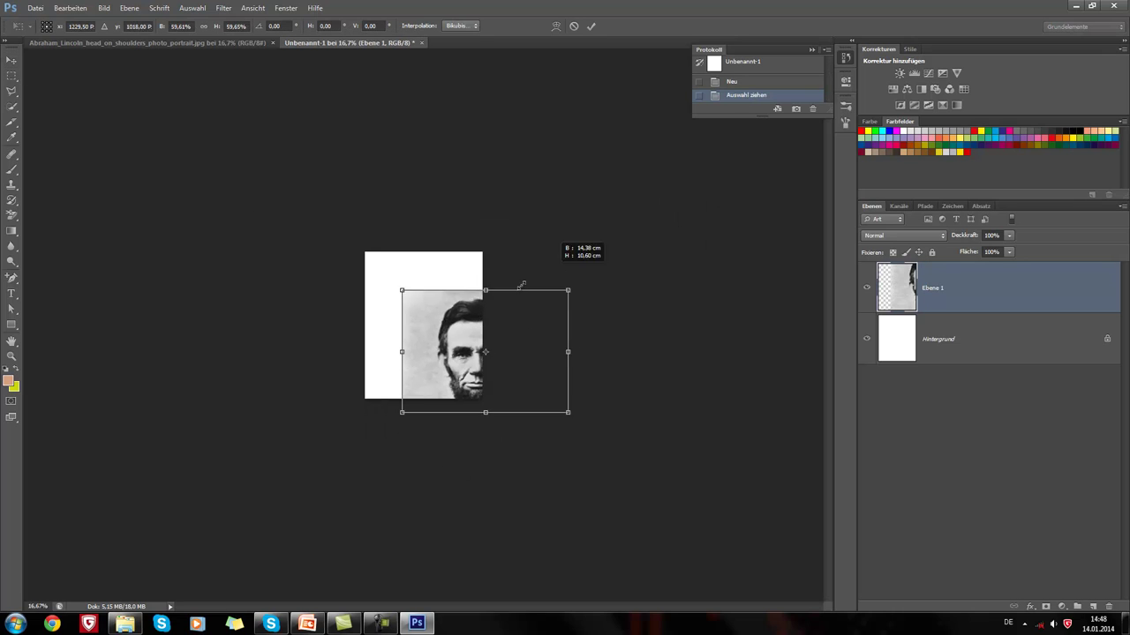
{"action": "mouse_move", "coordinate": [675, 212]}
{"action": "left_mouse_down"}
{"action": "mouse_move", "coordinate": [518, 320]}
{"action": "mouse_move", "coordinate": [441, 332]}
{"action": "mouse_move", "coordinate": [434, 301]}
{"action": "left_mouse_up"}
{"action": "left_click", "coordinate": [592, 26]}
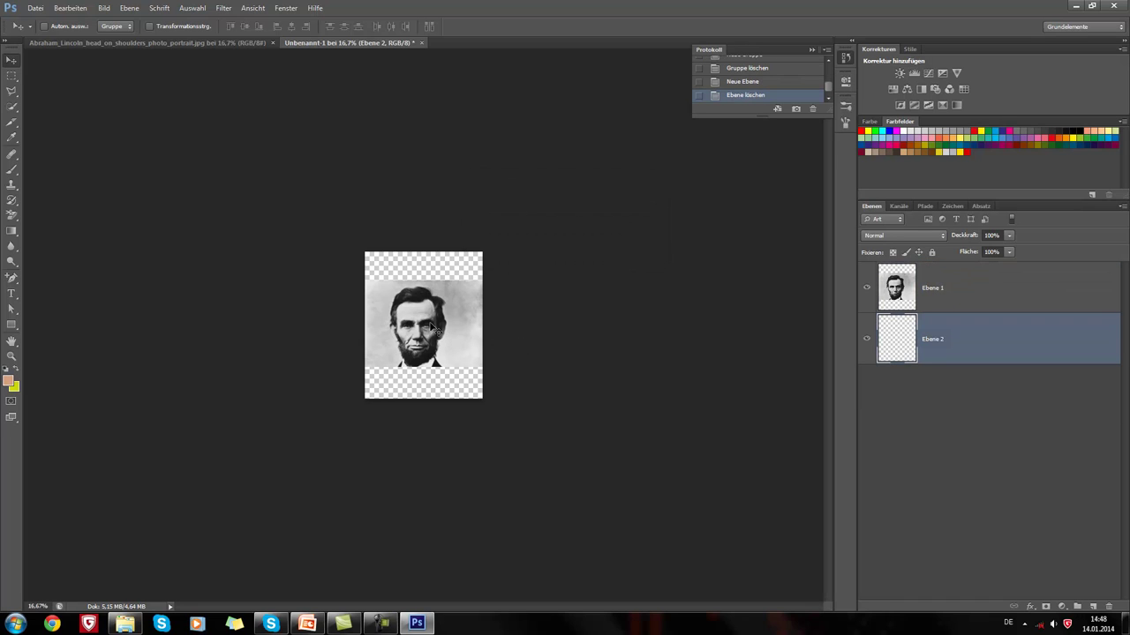
Step: Duplicate Ebene 1 as Ebene 1 Kopie and desaturate the copy with Ctrl+Shift+U
{"action": "left_click", "coordinate": [951, 288]}
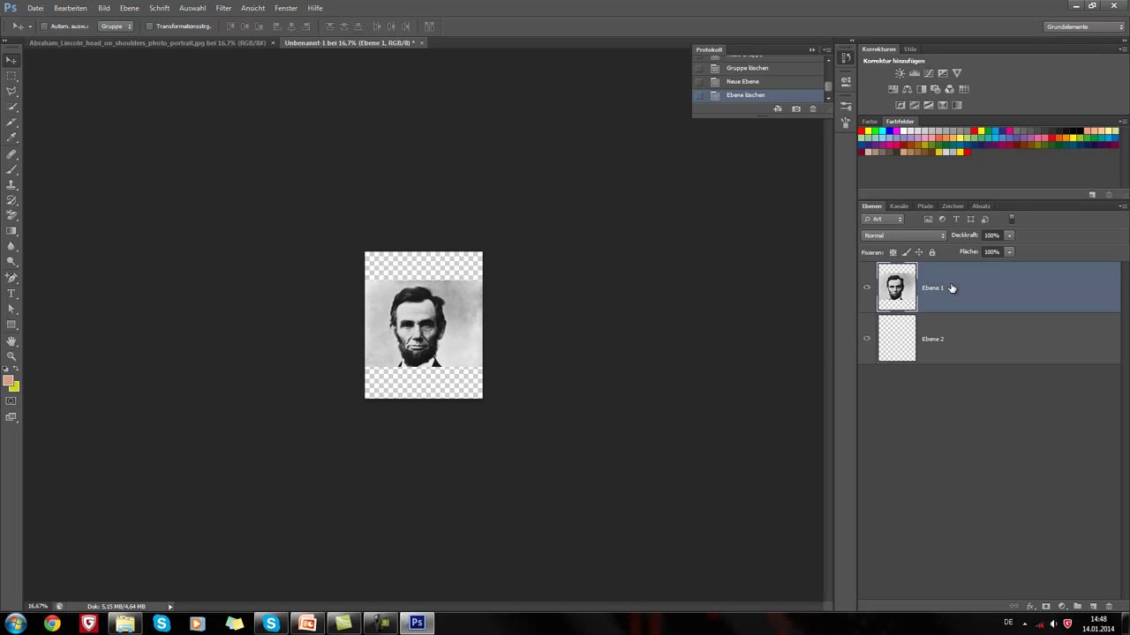
{"action": "key", "text": "ctrl+j"}
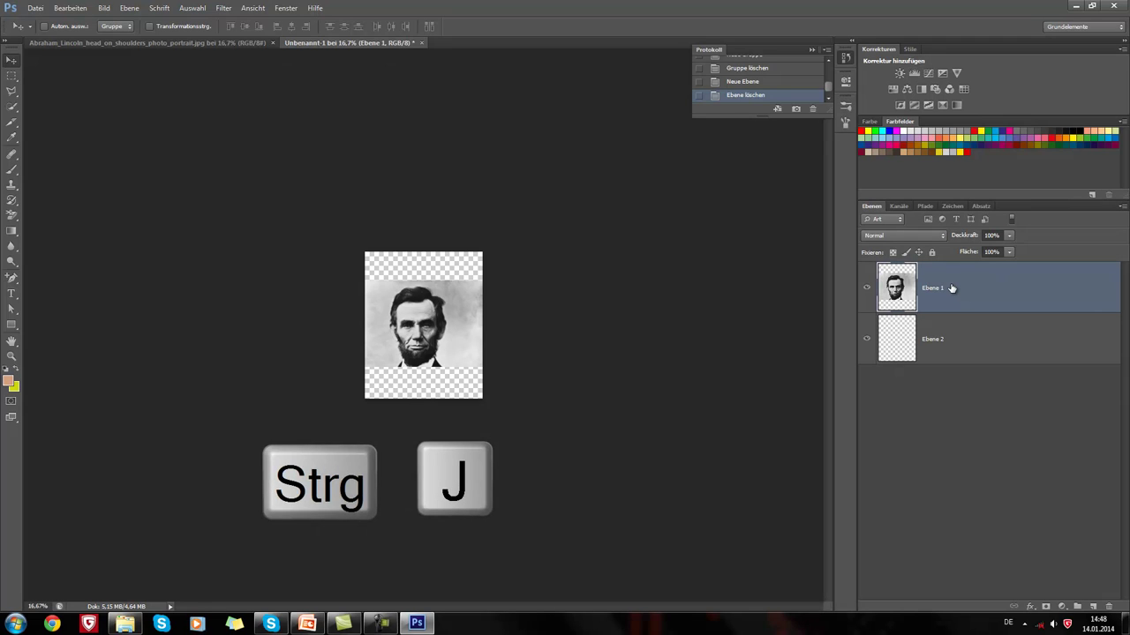
{"action": "key", "text": "ctrl+j"}
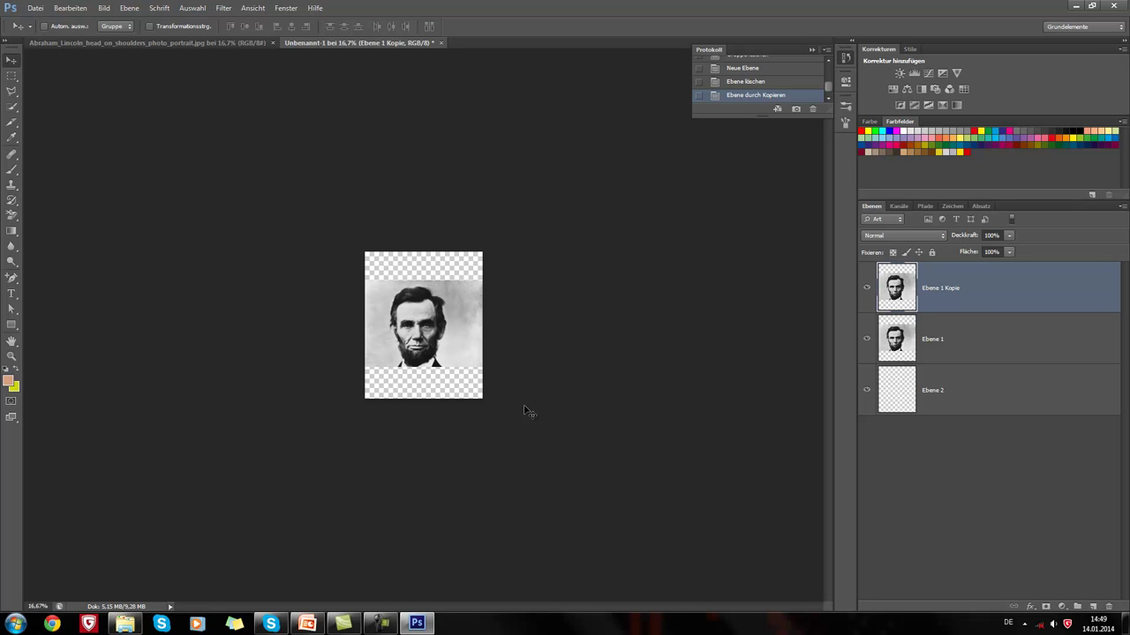
{"action": "key", "text": "ctrl"}
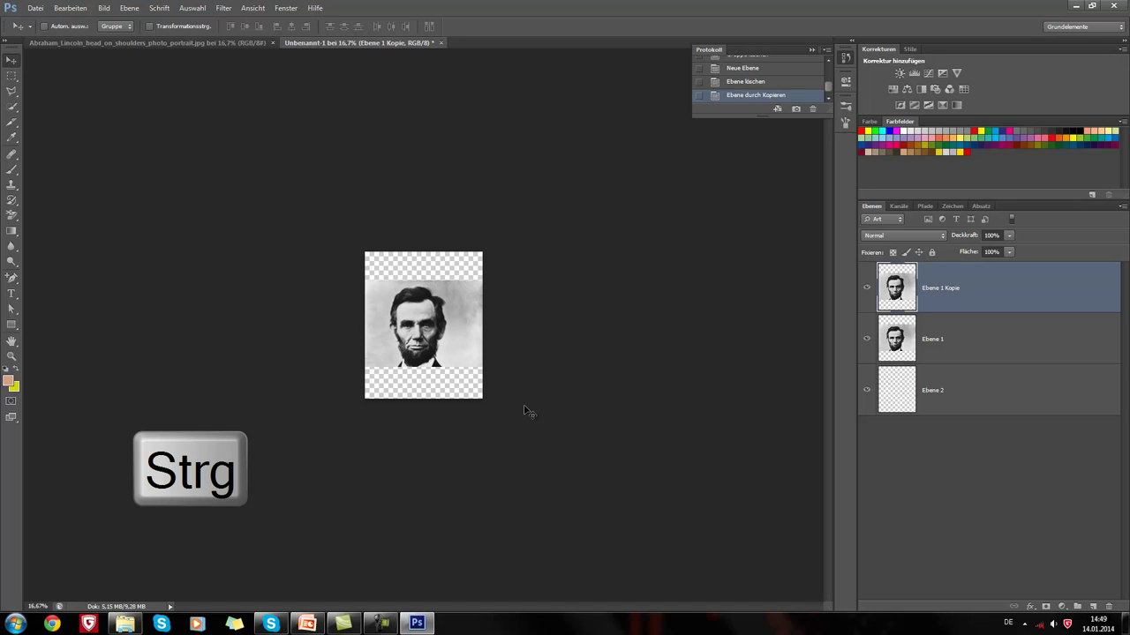
{"action": "key", "text": "shift"}
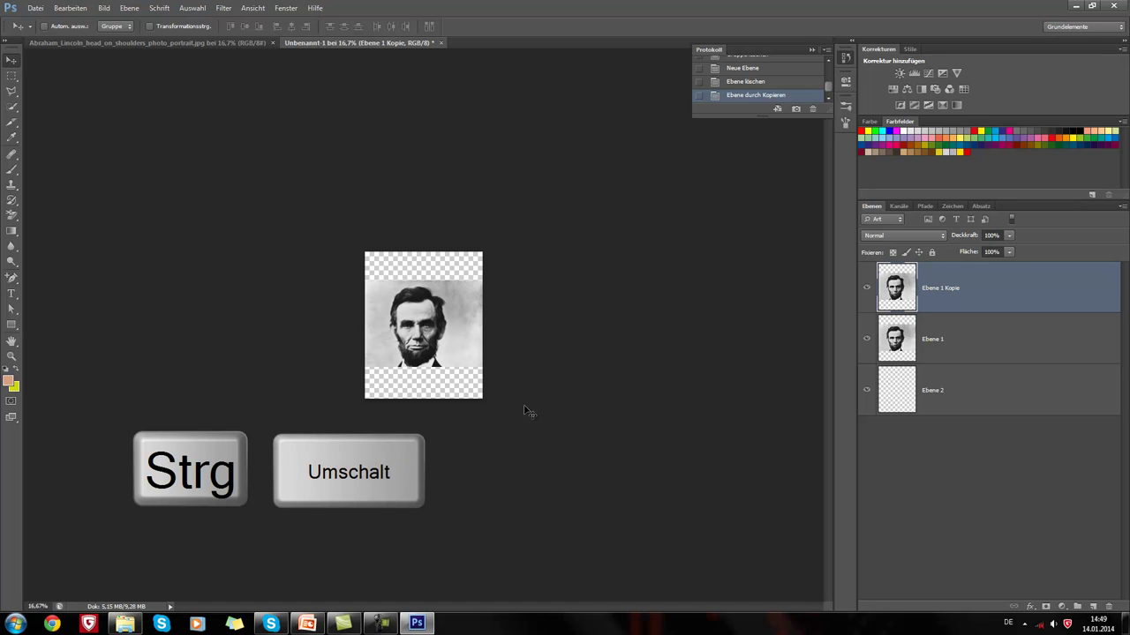
{"action": "key", "text": "ctrl+shift+u"}
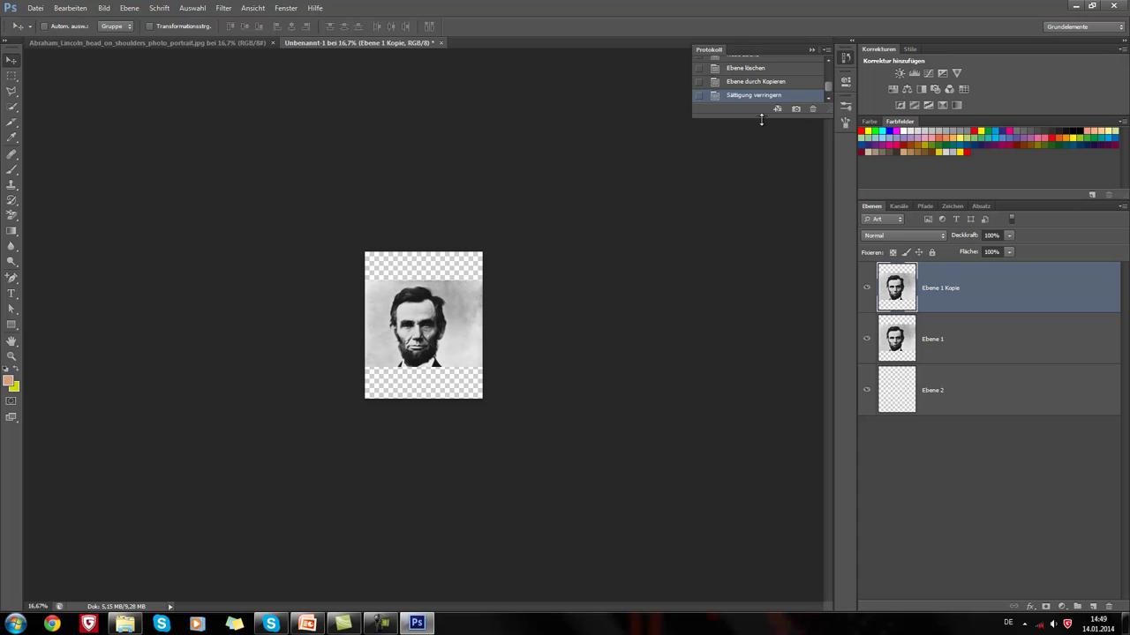
{"action": "left_click_drag", "start_coordinate": [761, 120], "coordinate": [759, 231]}
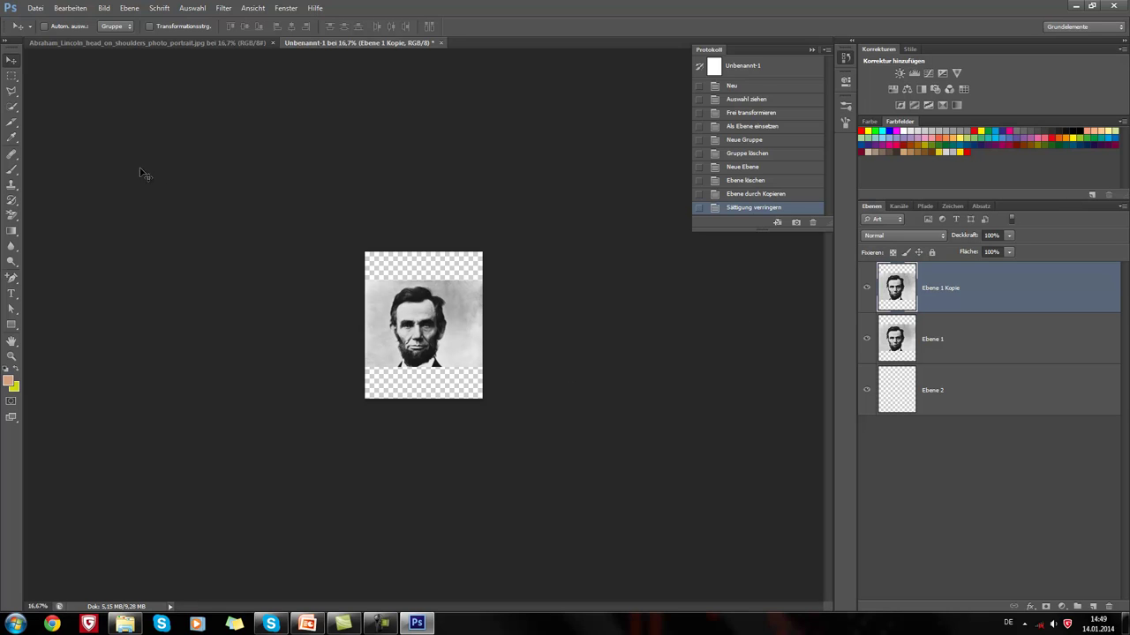
Step: Trace around Lincoln's head and hair with the Magnetic Lasso
{"action": "left_click", "coordinate": [12, 94]}
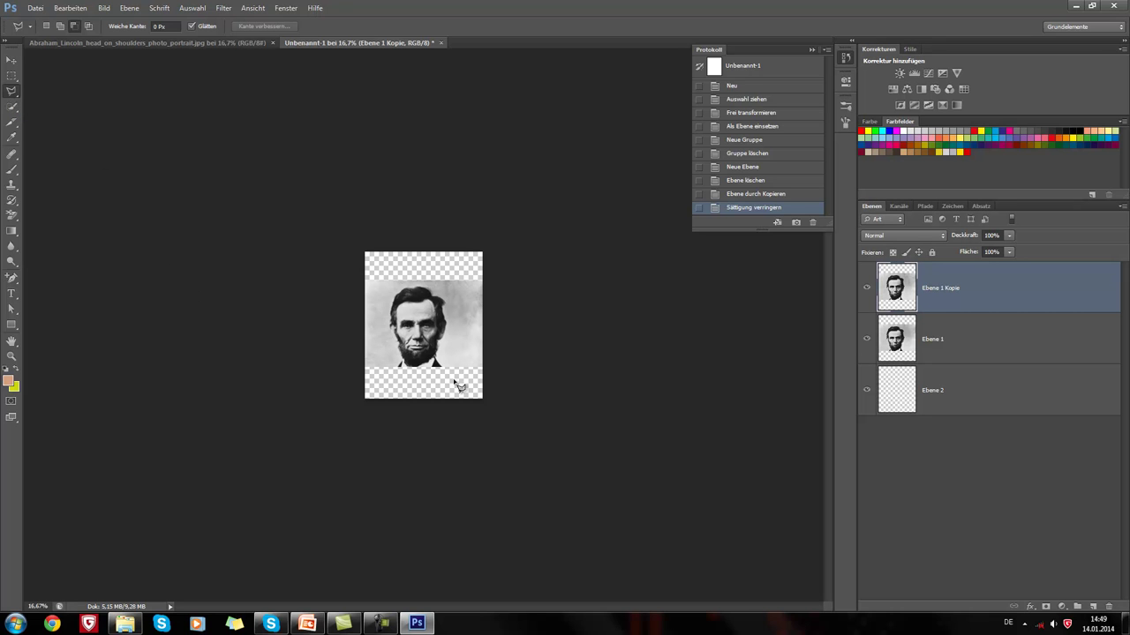
{"action": "left_click_drag", "start_coordinate": [437, 375], "coordinate": [443, 382]}
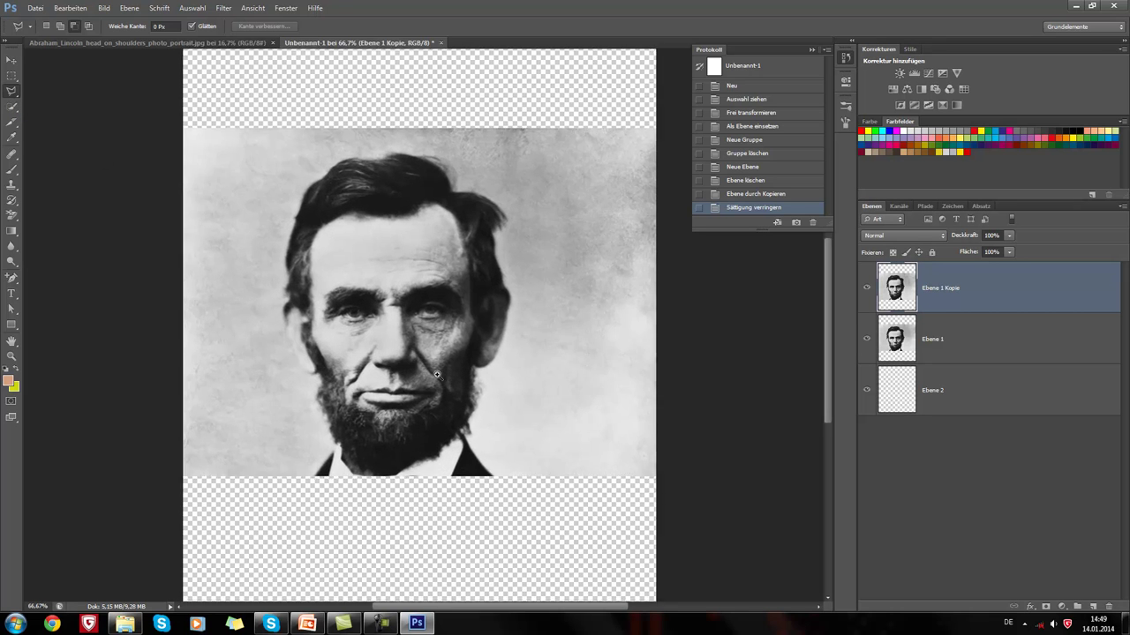
{"action": "scroll", "coordinate": [442, 381], "scroll_direction": "up", "scroll_amount": 1}
{"action": "scroll", "coordinate": [574, 553], "scroll_direction": "down", "scroll_amount": 3}
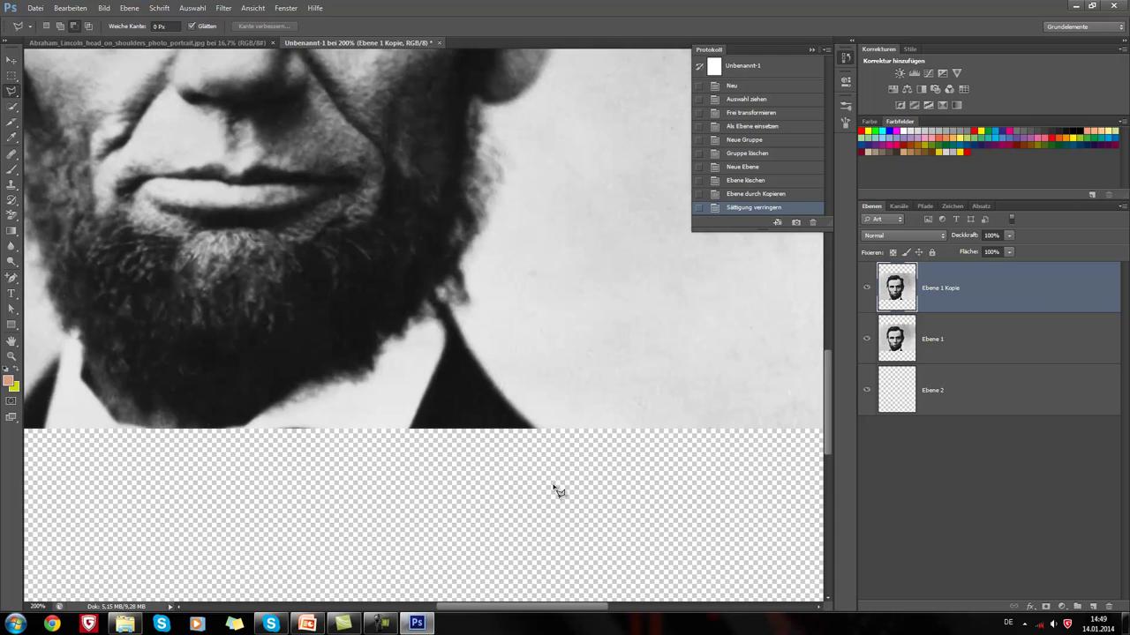
{"action": "left_click", "coordinate": [543, 436]}
{"action": "left_click_drag", "start_coordinate": [536, 94], "coordinate": [492, 399]}
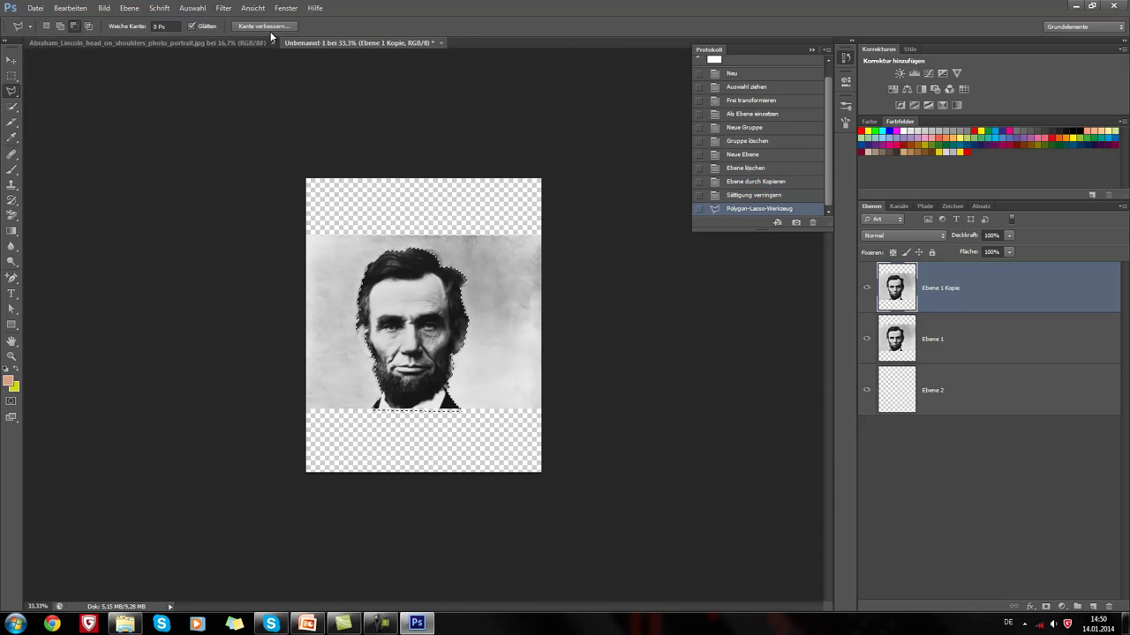
Step: Refine the selection edge in Kante verbessern with a 0.1 Px radius
{"action": "left_click", "coordinate": [272, 26]}
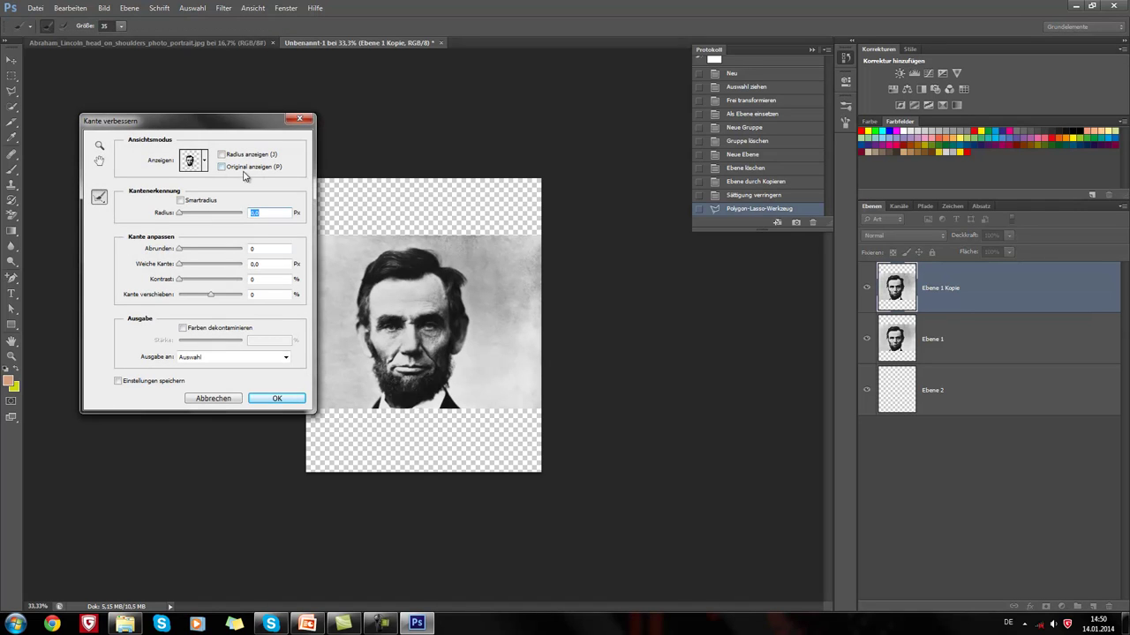
{"action": "left_click", "coordinate": [262, 214]}
{"action": "left_click", "coordinate": [277, 398]}
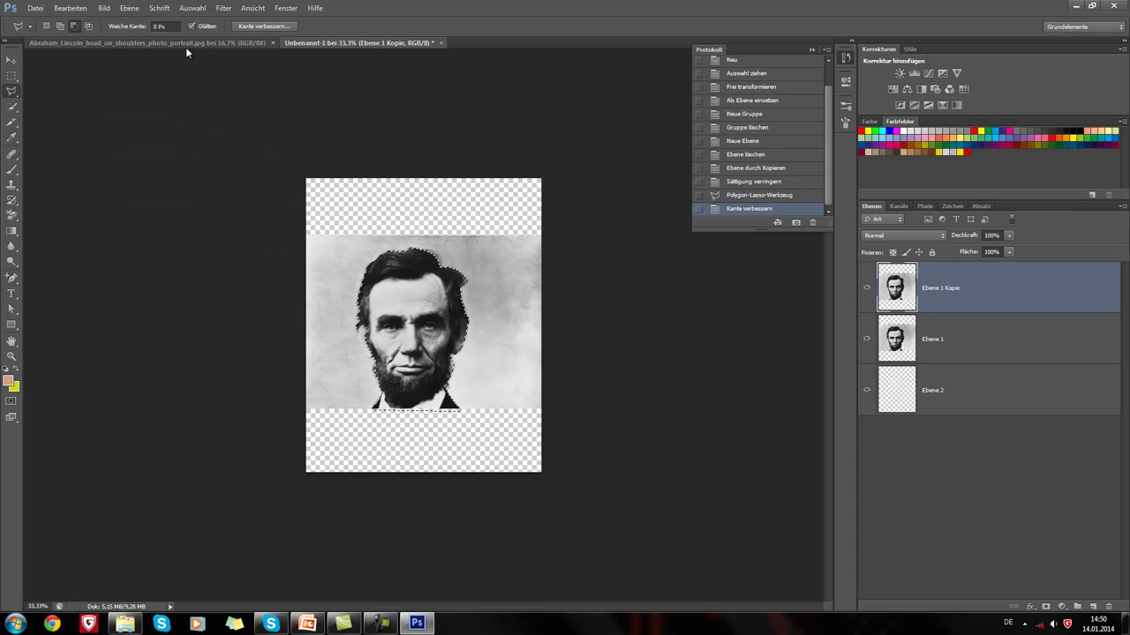
Step: Invert the selection and brush away the background around the head in Löschen mode
{"action": "left_click", "coordinate": [193, 8]}
{"action": "left_click", "coordinate": [207, 54]}
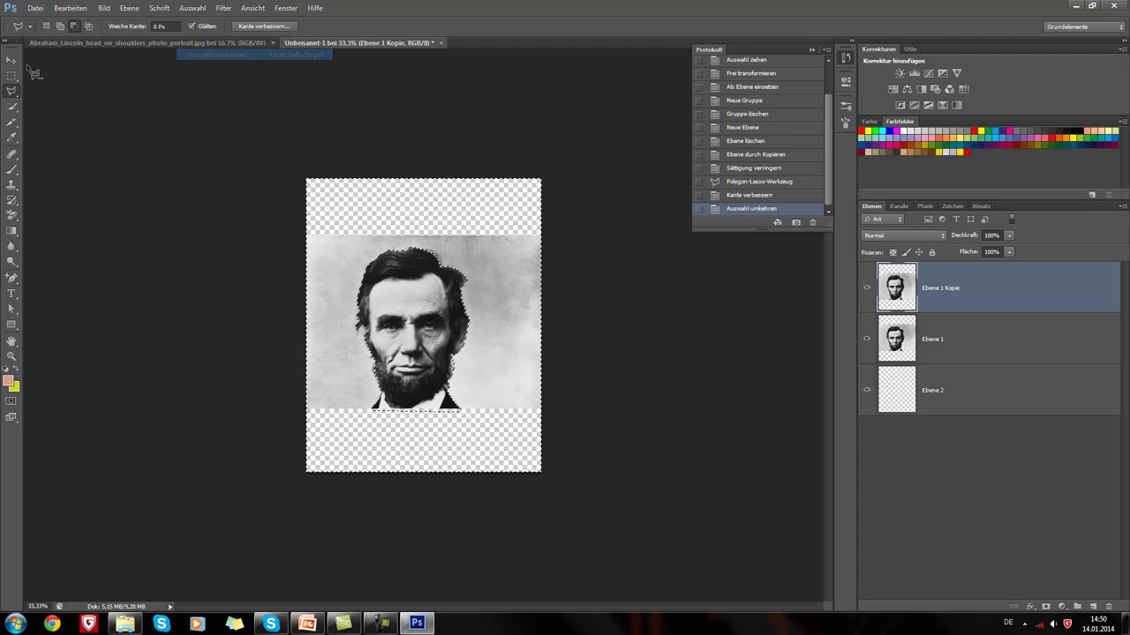
{"action": "left_click", "coordinate": [11, 168]}
{"action": "left_click", "coordinate": [154, 25]}
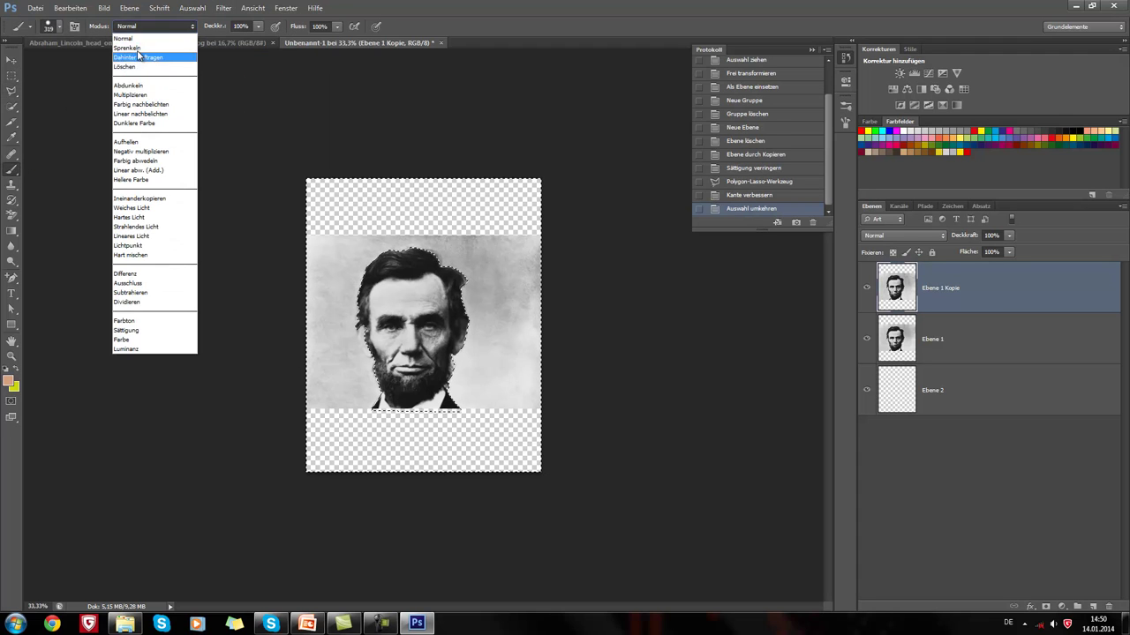
{"action": "left_click", "coordinate": [141, 72]}
{"action": "mouse_move", "coordinate": [362, 237]}
{"action": "left_mouse_down"}
{"action": "mouse_move", "coordinate": [345, 252]}
{"action": "mouse_move", "coordinate": [491, 303]}
{"action": "mouse_move", "coordinate": [467, 314]}
{"action": "left_mouse_up"}
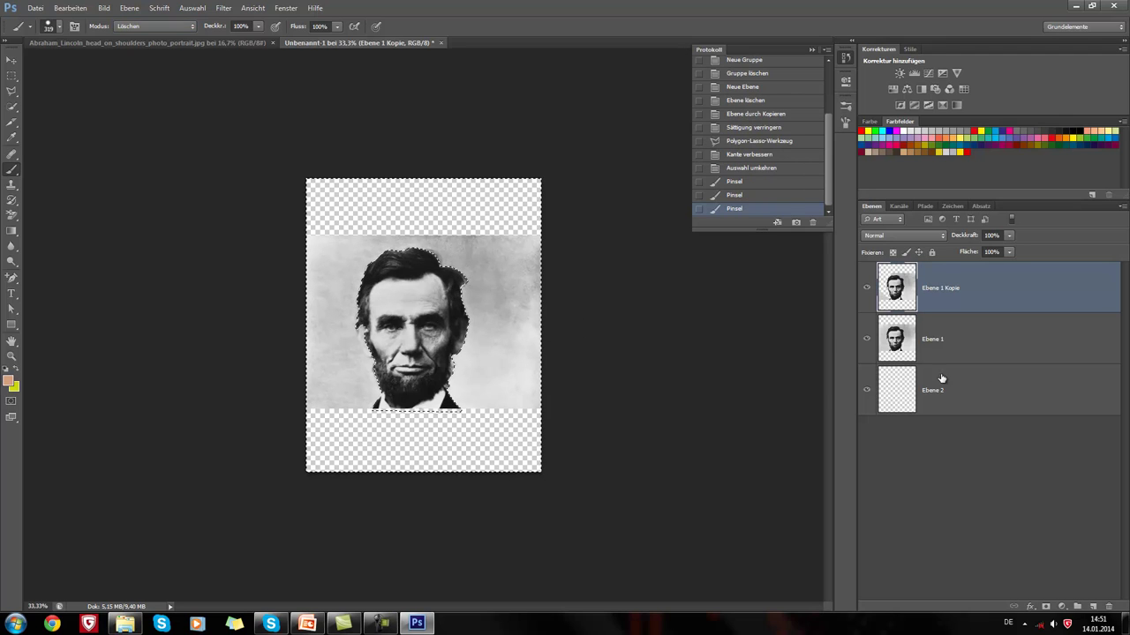
Step: Hide Ebene 1, erase the remaining grey right of the head, and deselect
{"action": "left_click", "coordinate": [866, 339]}
{"action": "mouse_move", "coordinate": [592, 336]}
{"action": "left_mouse_down"}
{"action": "mouse_move", "coordinate": [478, 238]}
{"action": "mouse_move", "coordinate": [412, 235]}
{"action": "mouse_move", "coordinate": [320, 351]}
{"action": "mouse_move", "coordinate": [378, 298]}
{"action": "left_mouse_up"}
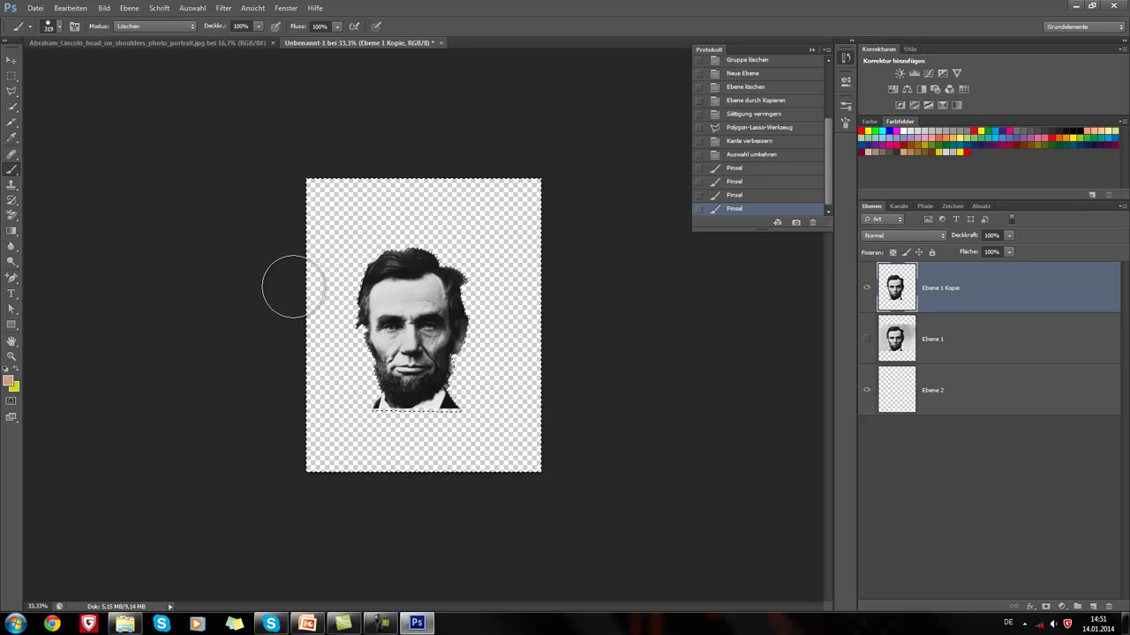
{"action": "left_click", "coordinate": [187, 9]}
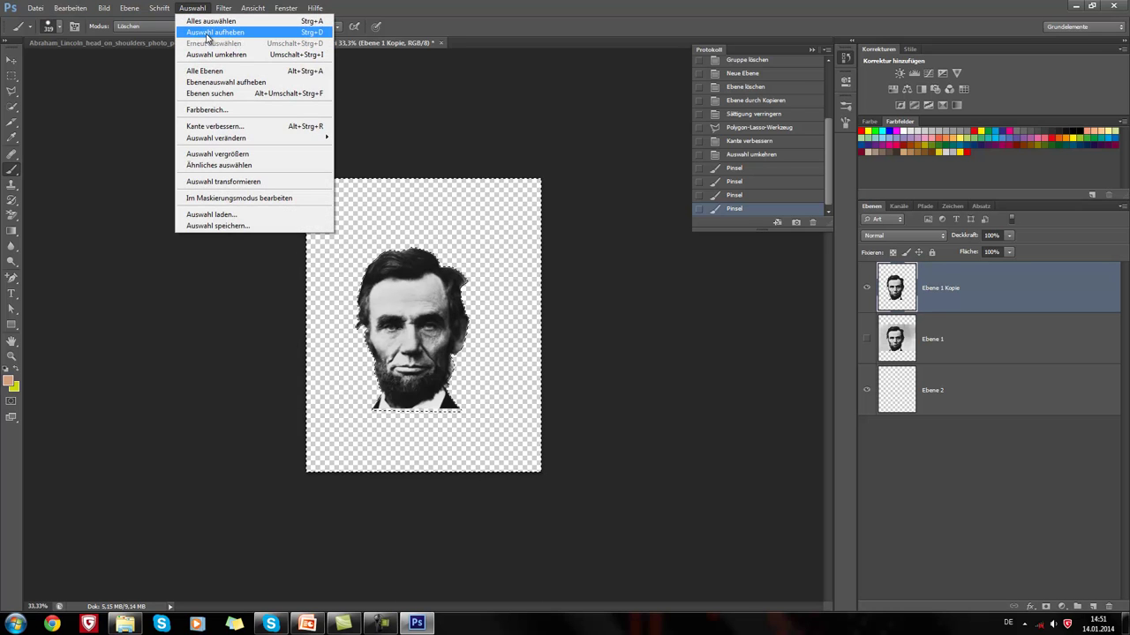
{"action": "left_click", "coordinate": [212, 32]}
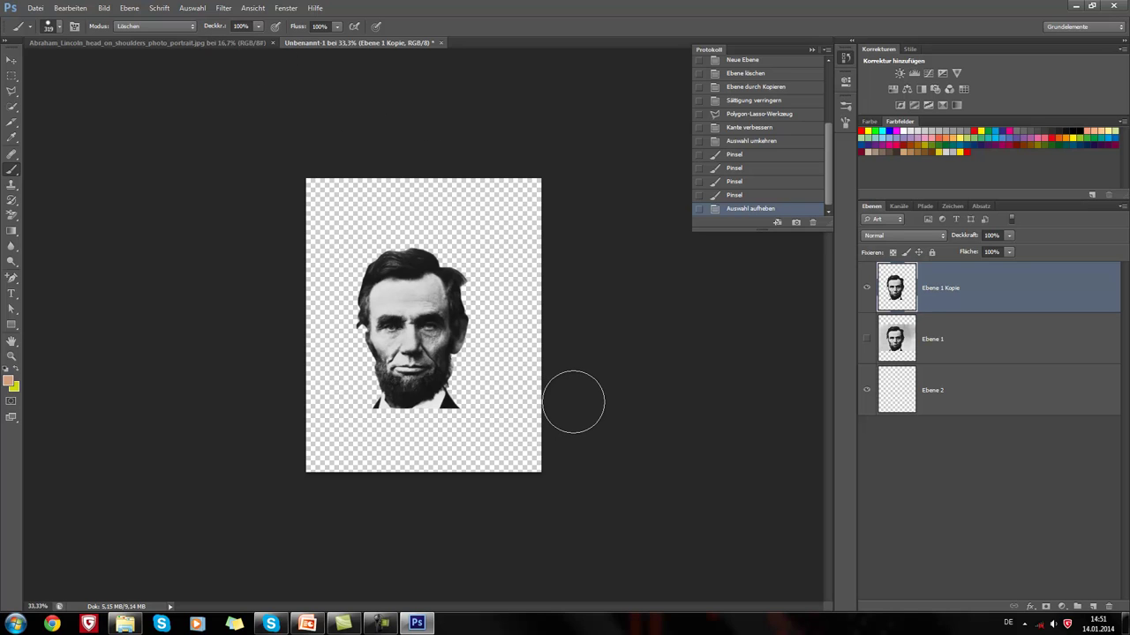
Step: Apply Tontrennung to Ebene 1 Kopie with Stufen reduced from 4 to 2
{"action": "left_click", "coordinate": [104, 8]}
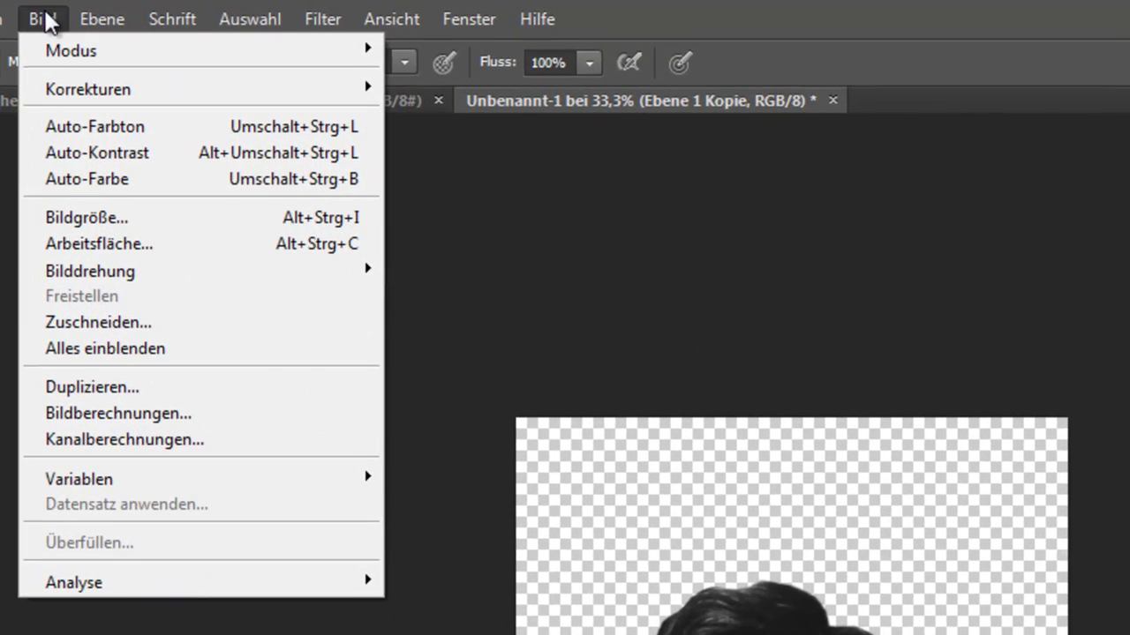
{"action": "mouse_move", "coordinate": [73, 73]}
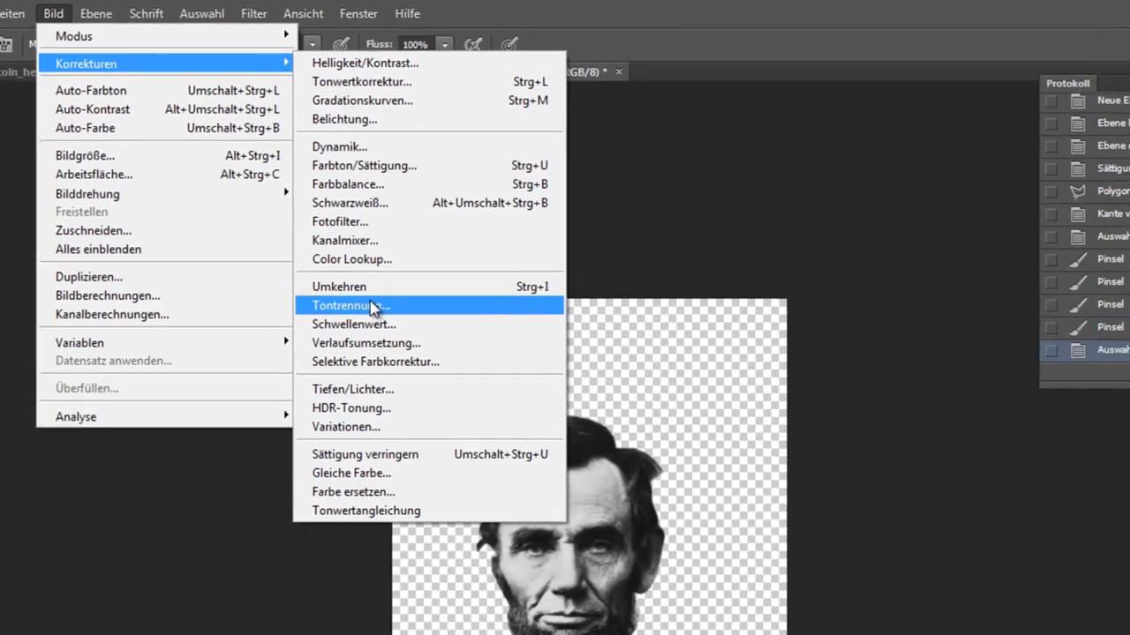
{"action": "left_click", "coordinate": [398, 350]}
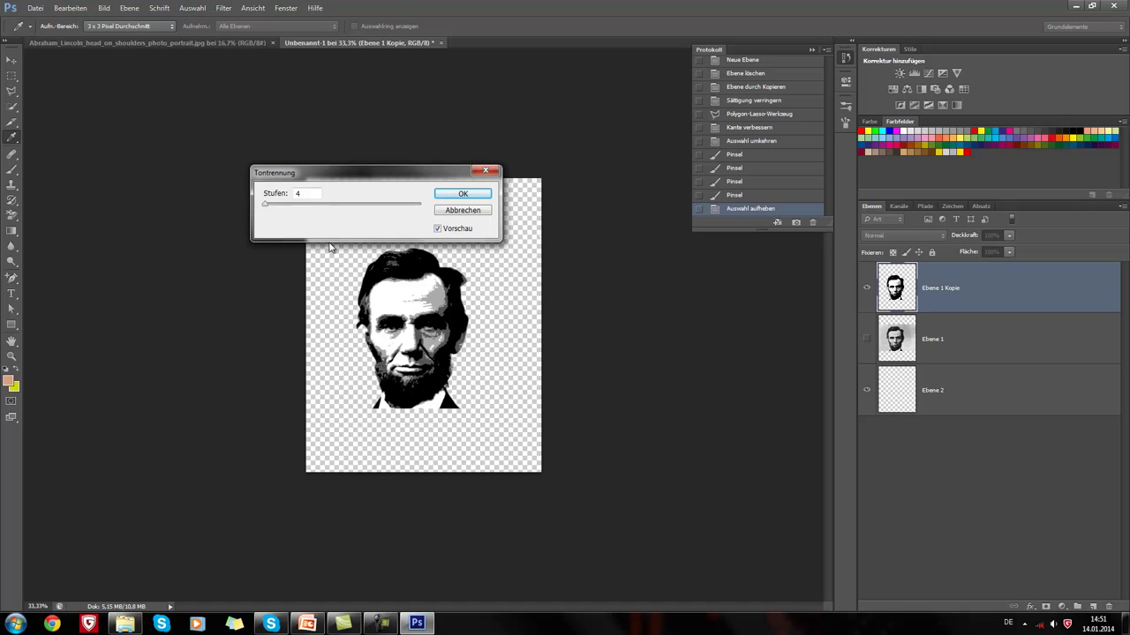
{"action": "left_click_drag", "start_coordinate": [268, 209], "coordinate": [255, 207]}
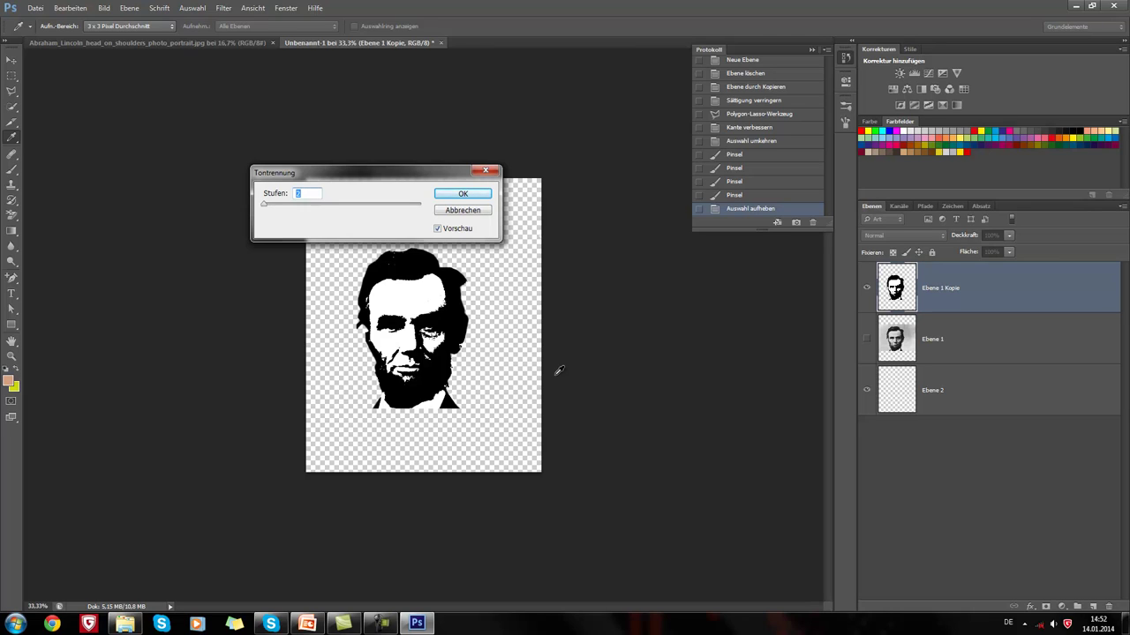
{"action": "left_click", "coordinate": [460, 194]}
{"action": "key", "text": "b"}
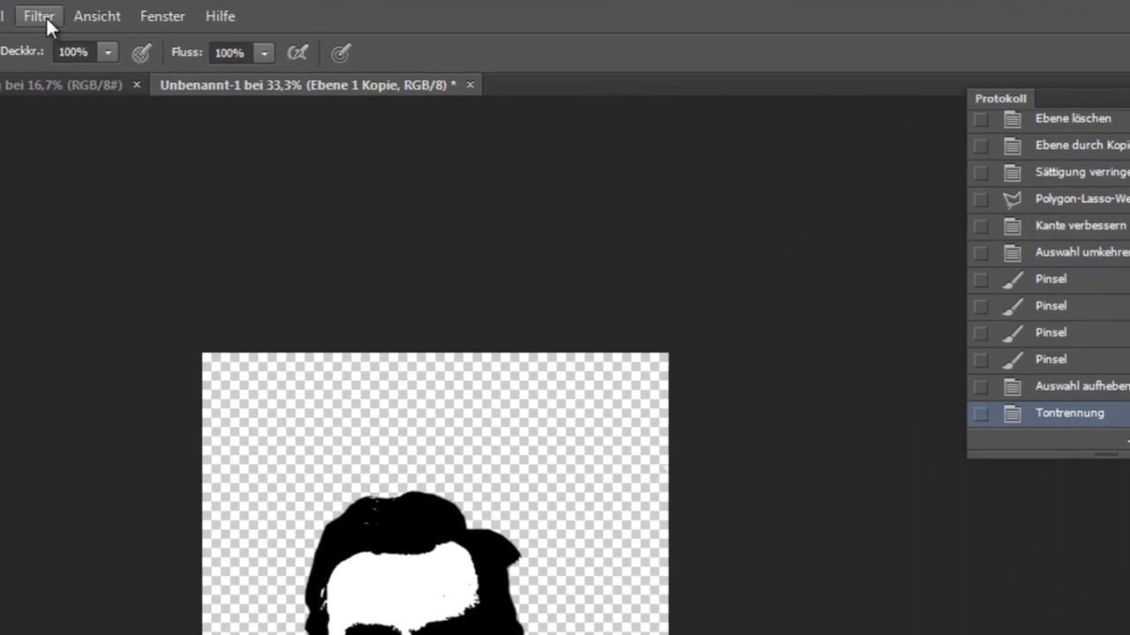
Step: Apply Scharfzeichnungsfilter > Stärker scharfzeichnen to Ebene 1 Kopie
{"action": "left_click", "coordinate": [226, 8]}
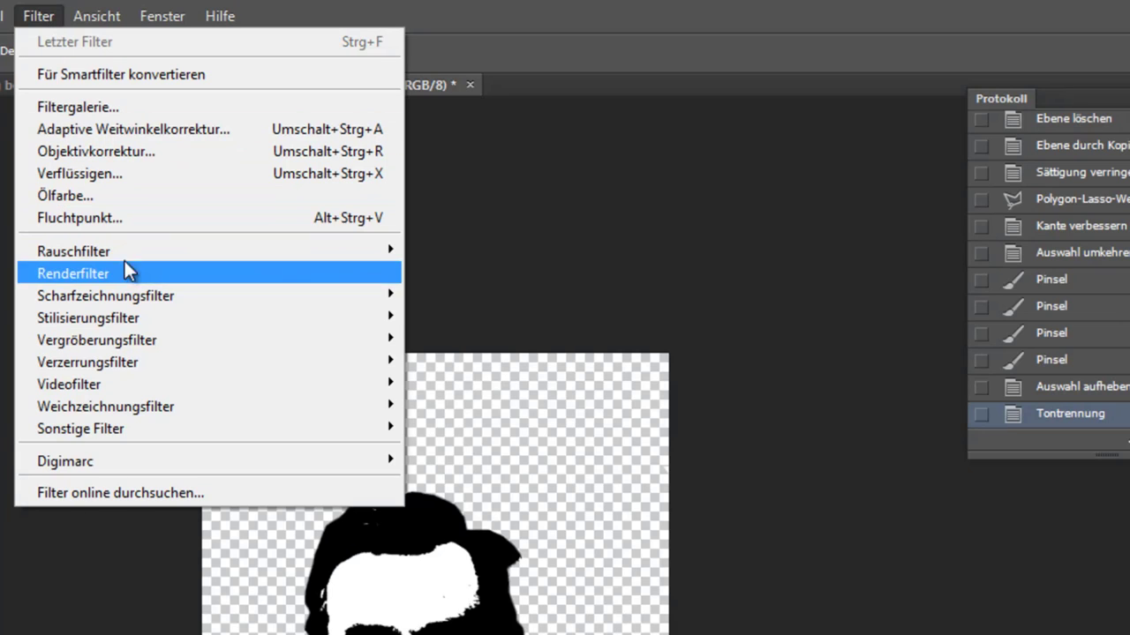
{"action": "mouse_move", "coordinate": [106, 296]}
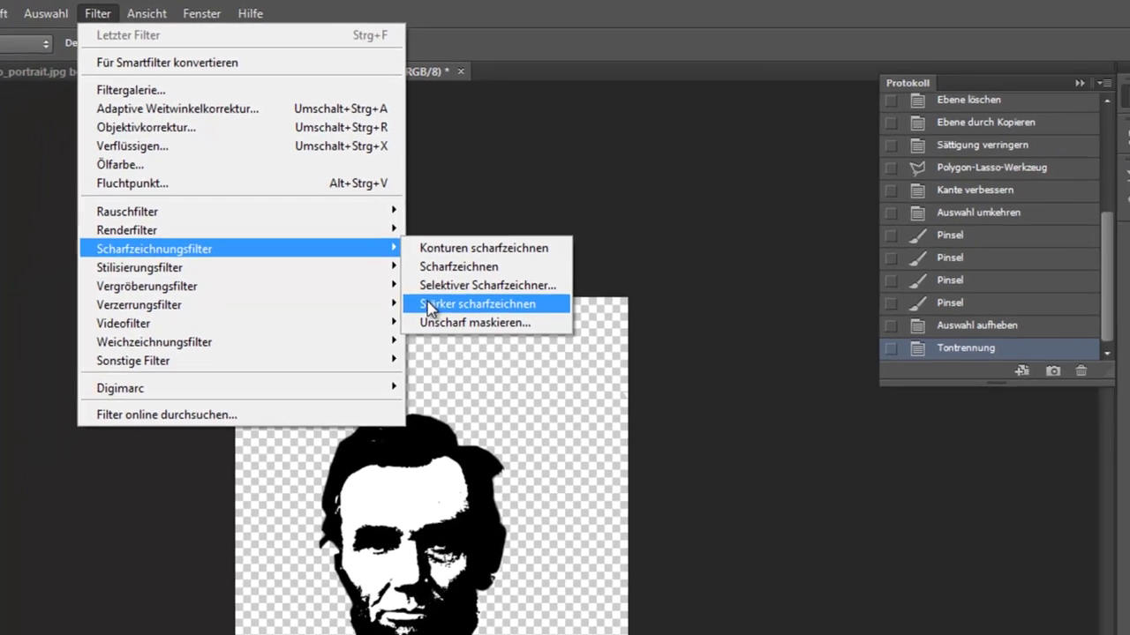
{"action": "left_click", "coordinate": [430, 358]}
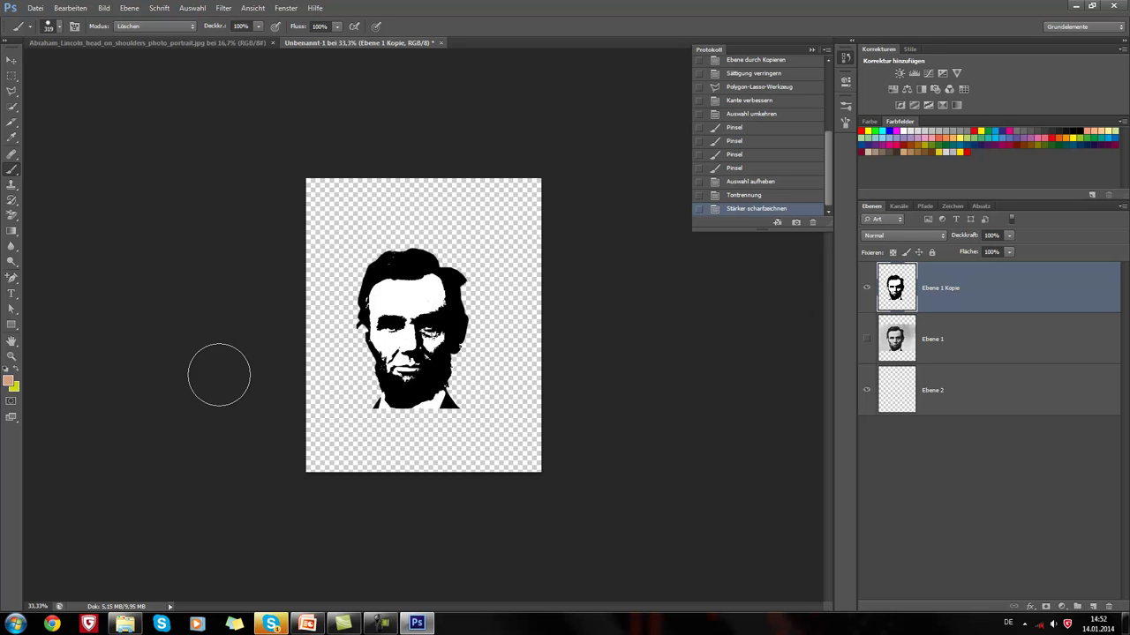
Step: Add a thin black Kontur stroke to Ebene 1 Kopie with Position set to Innen
{"action": "left_click", "coordinate": [1030, 607]}
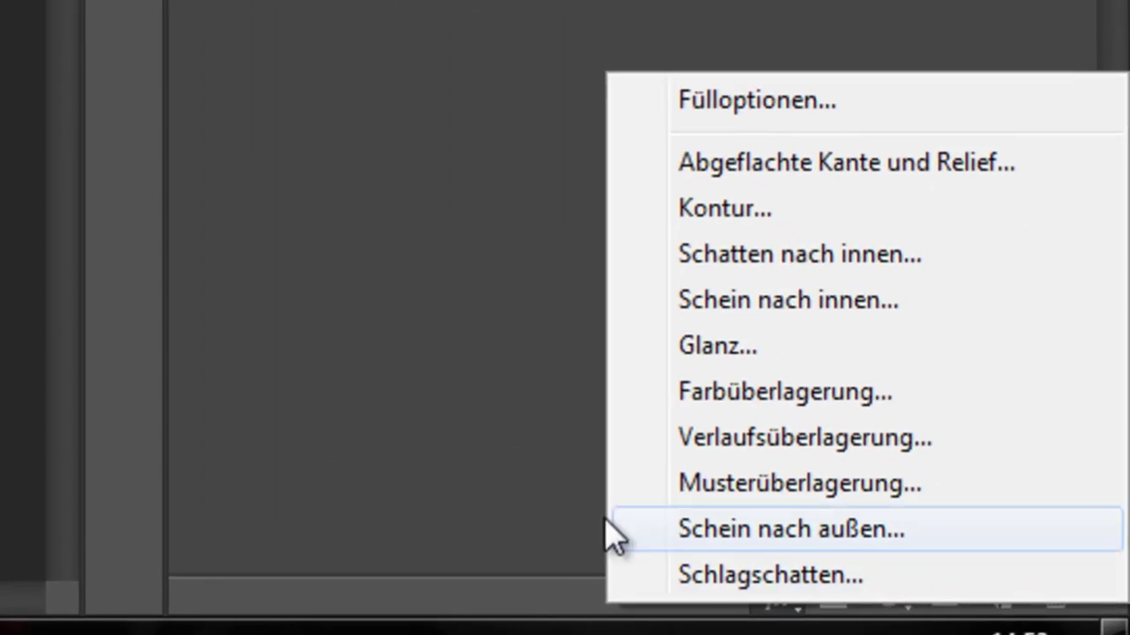
{"action": "left_click", "coordinate": [985, 587]}
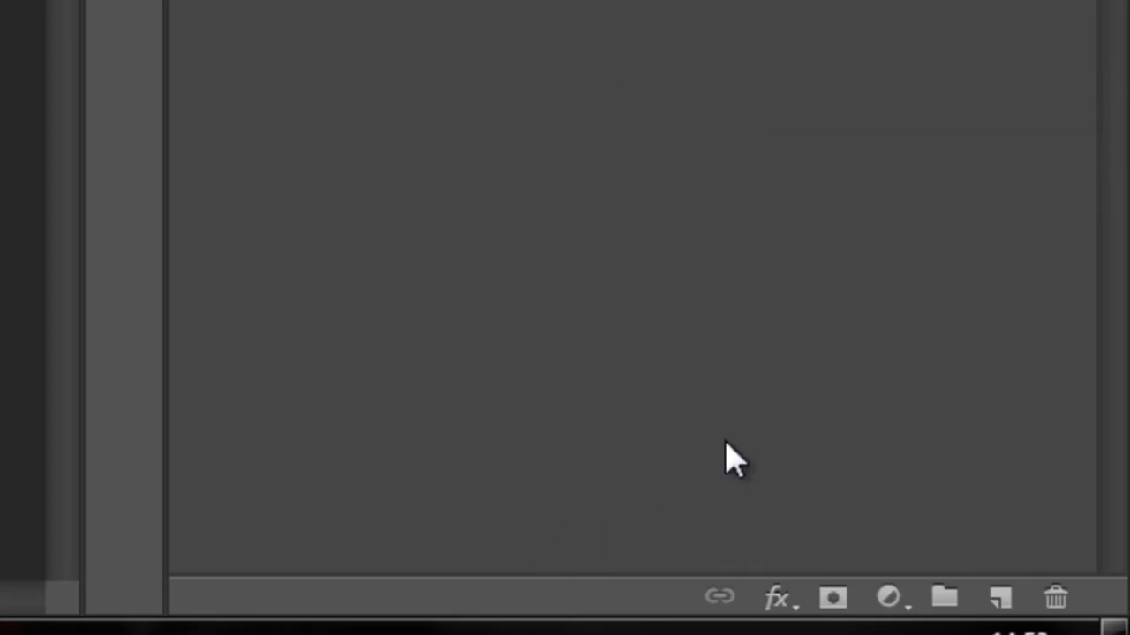
{"action": "left_click", "coordinate": [776, 601]}
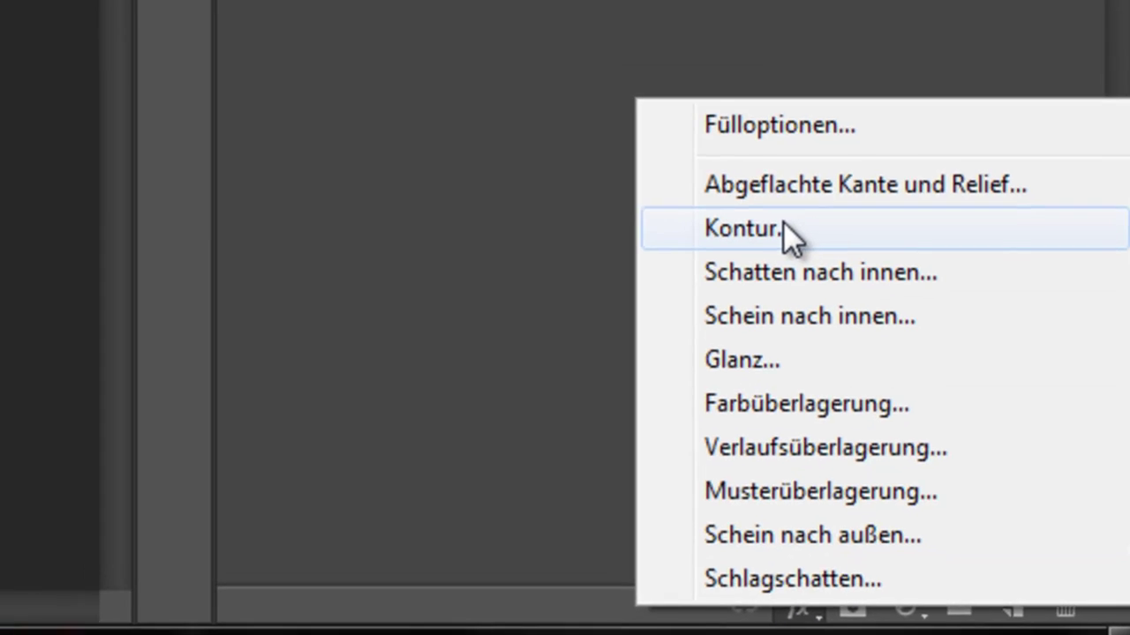
{"action": "left_click", "coordinate": [783, 227]}
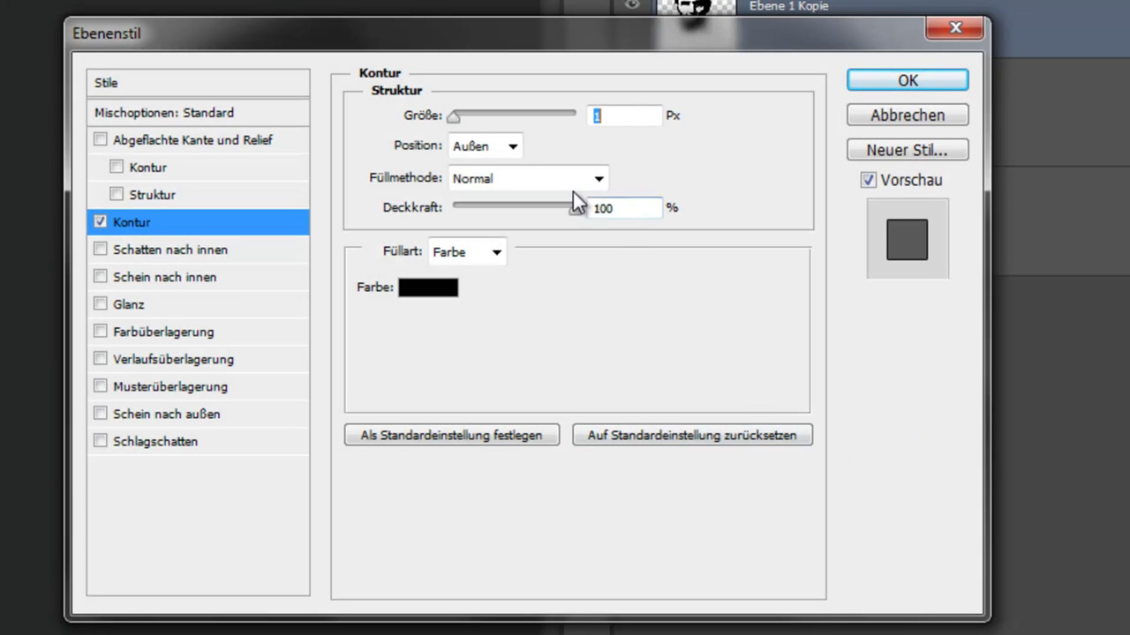
{"action": "left_click", "coordinate": [512, 147]}
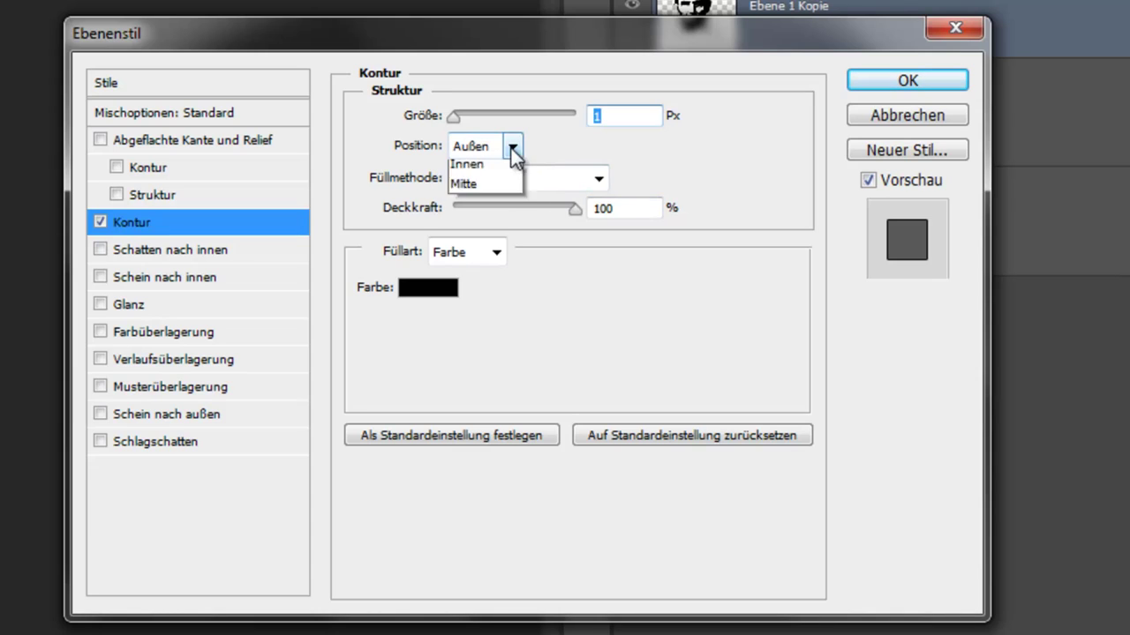
{"action": "left_click", "coordinate": [496, 196]}
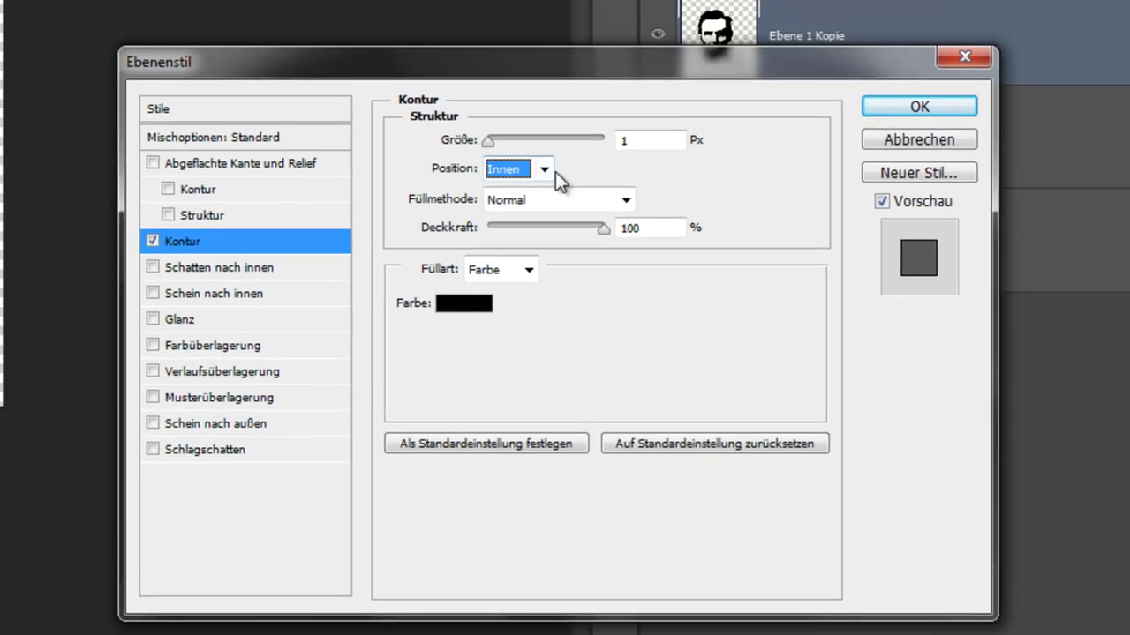
{"action": "left_click", "coordinate": [512, 146]}
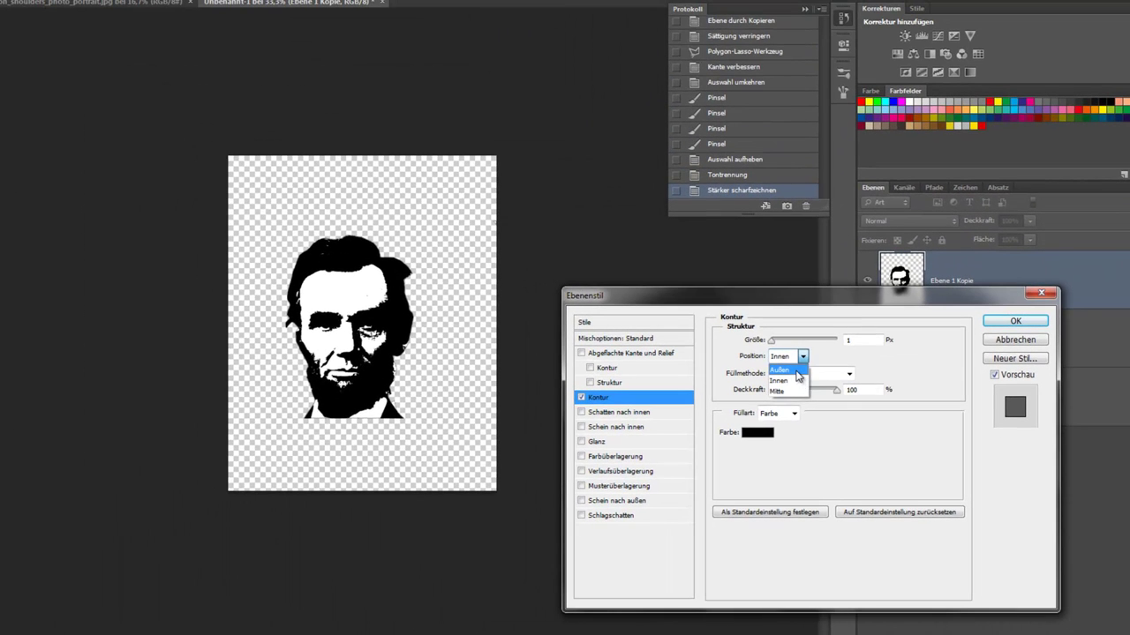
{"action": "left_click", "coordinate": [797, 371]}
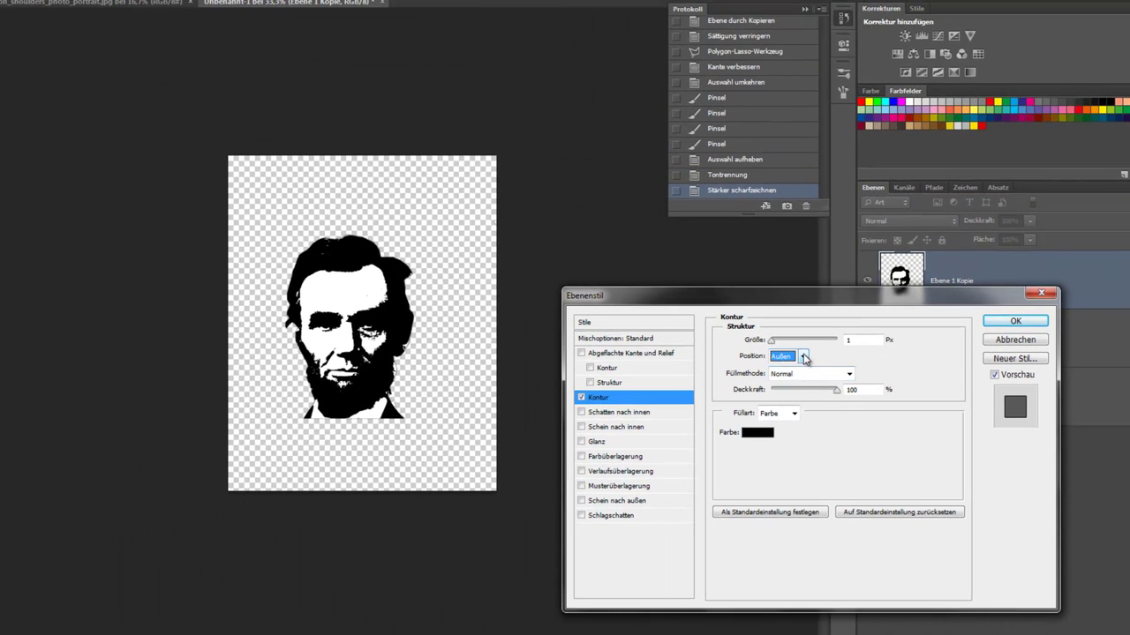
{"action": "left_click", "coordinate": [803, 357]}
{"action": "left_click", "coordinate": [793, 382]}
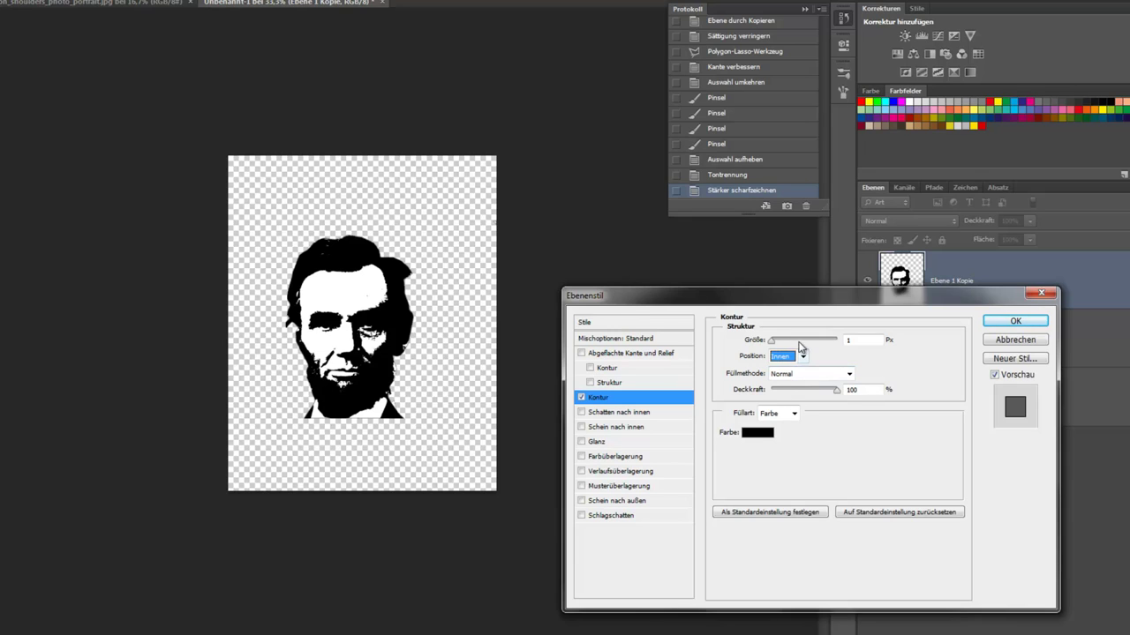
{"action": "left_click_drag", "start_coordinate": [795, 345], "coordinate": [785, 344]}
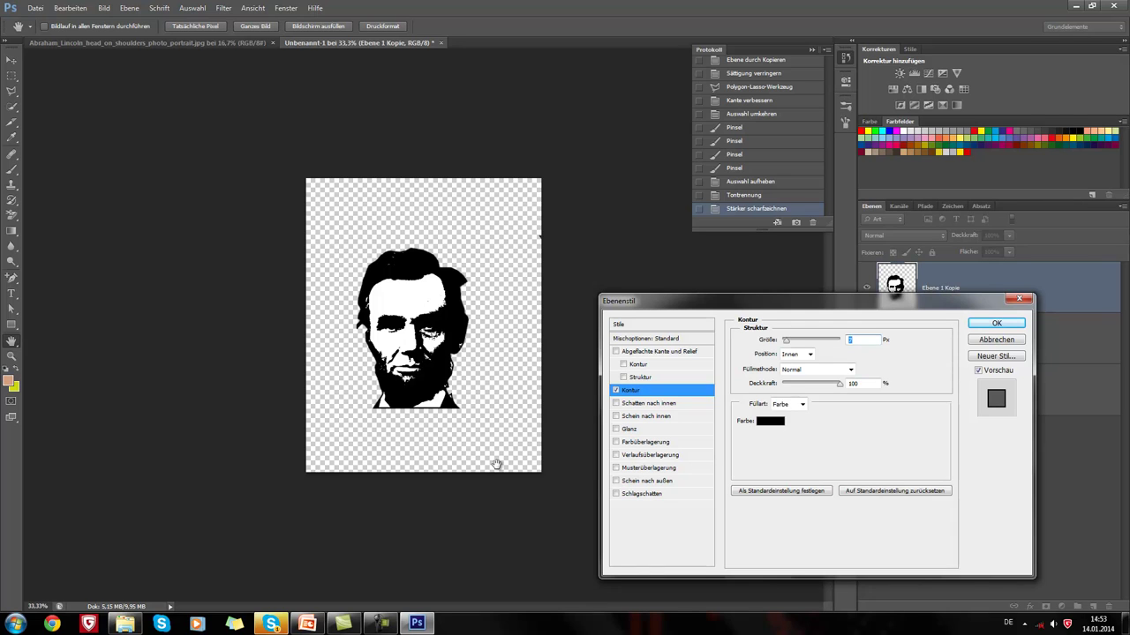
{"action": "left_click", "coordinate": [987, 325]}
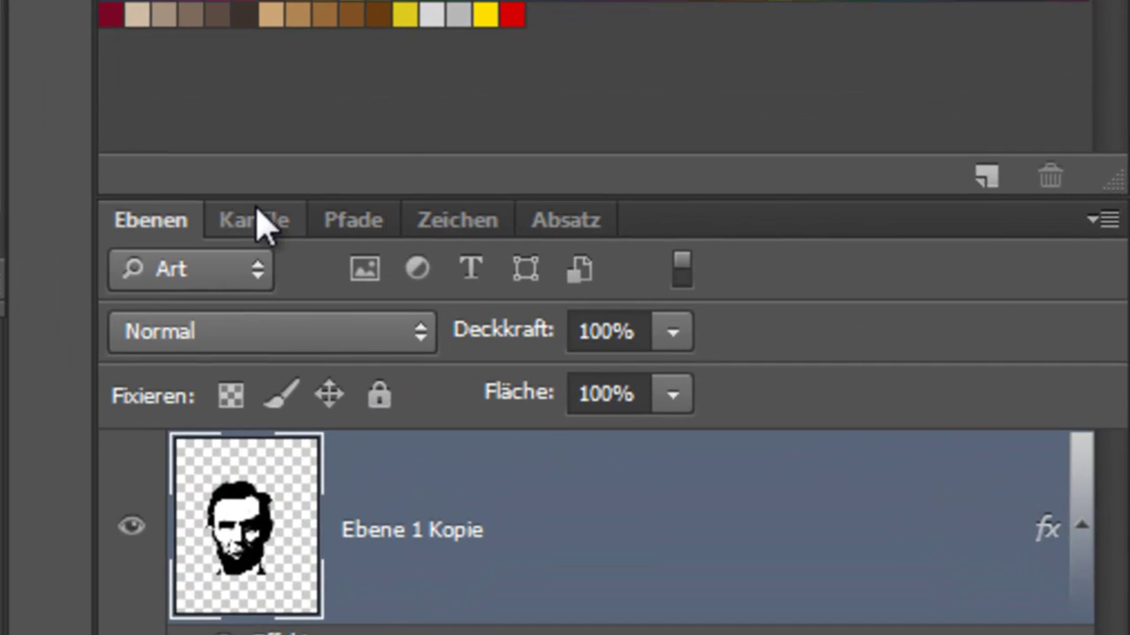
Step: Load the RGB channel from the Kanäle panel as a selection, then return to Ebenen
{"action": "left_click", "coordinate": [260, 231]}
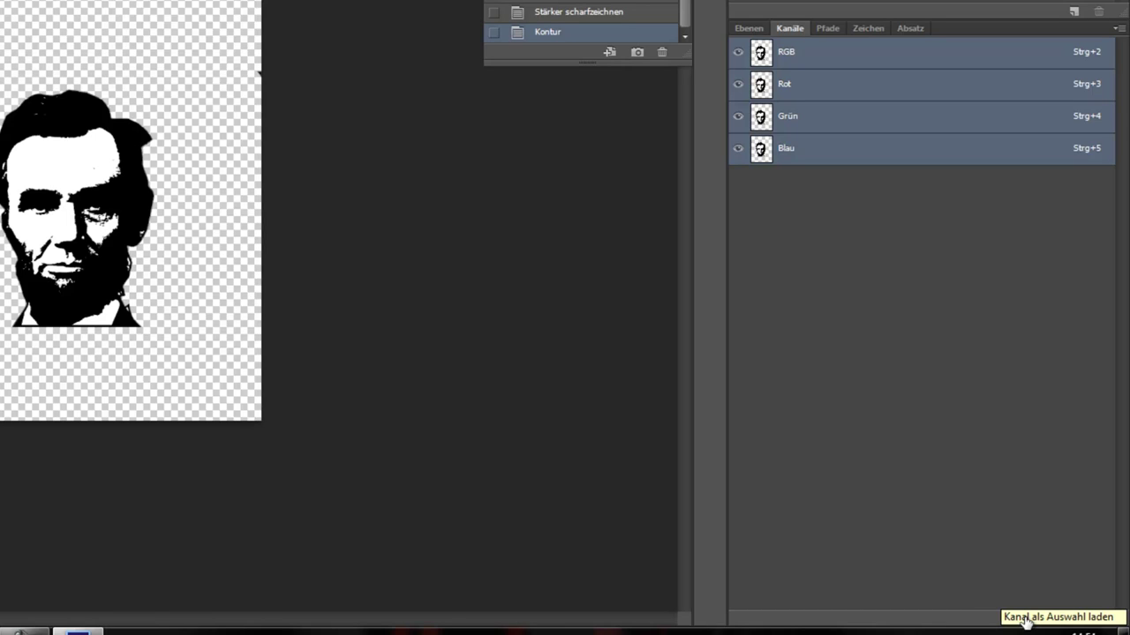
{"action": "left_click", "coordinate": [1026, 622]}
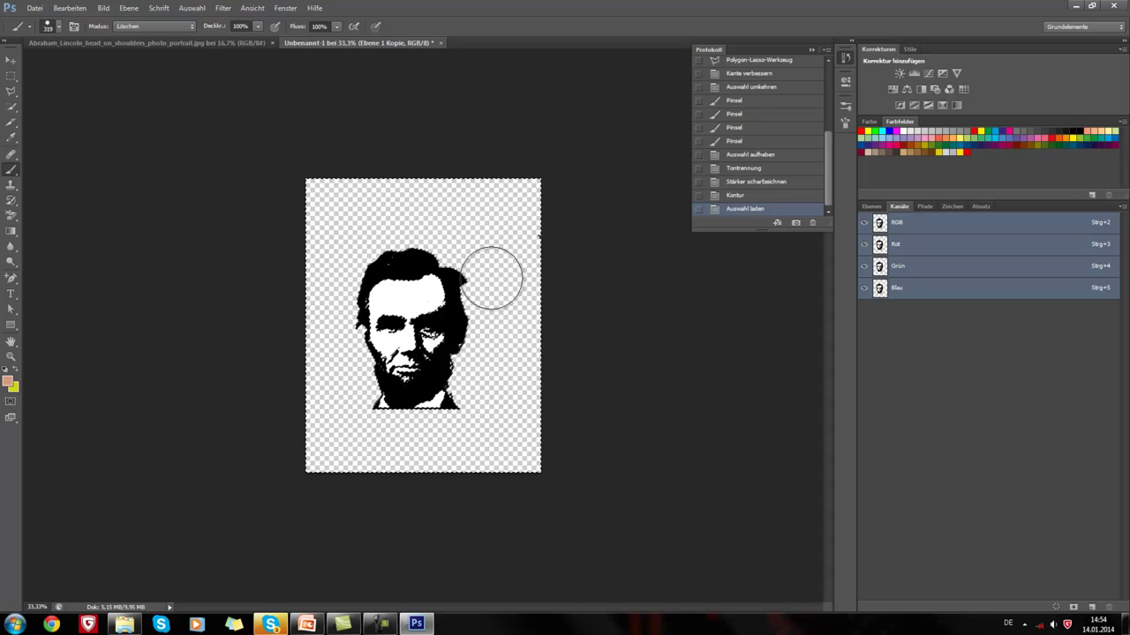
{"action": "left_click", "coordinate": [870, 207]}
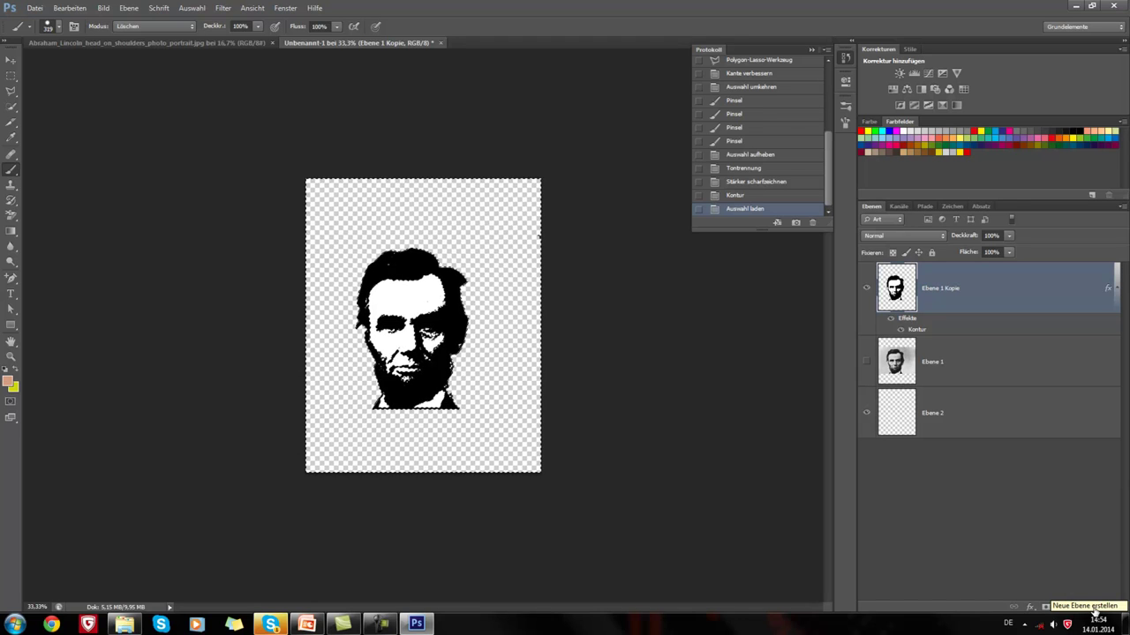
Step: Create new layer Ebene 3 and lock the Ebene 1 Kopie layer
{"action": "left_click", "coordinate": [1093, 608]}
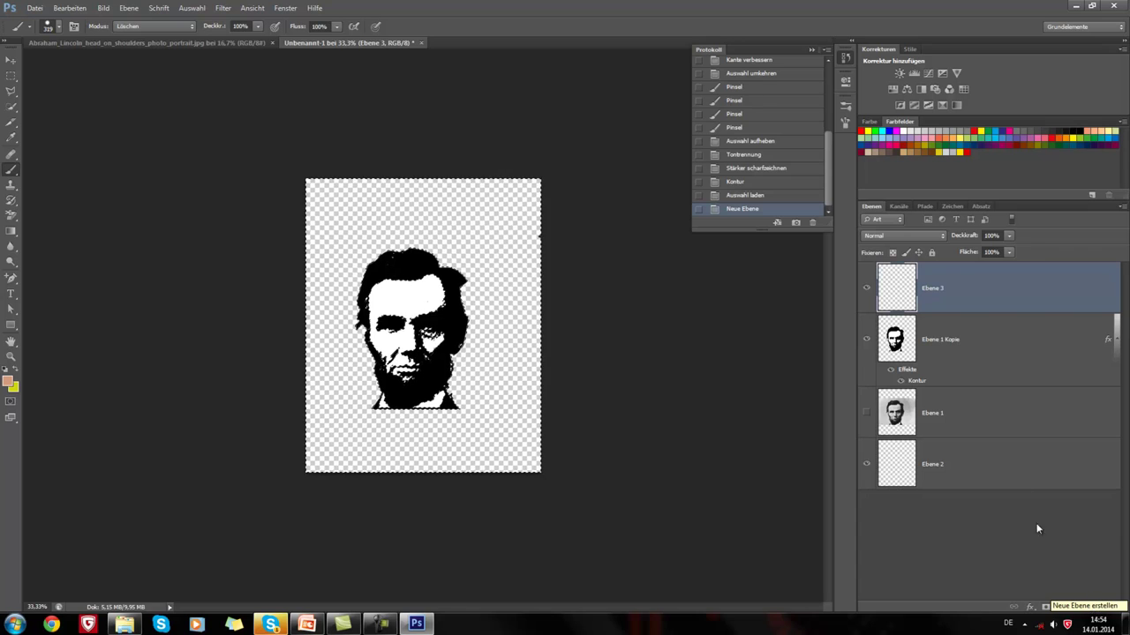
{"action": "left_click", "coordinate": [991, 350]}
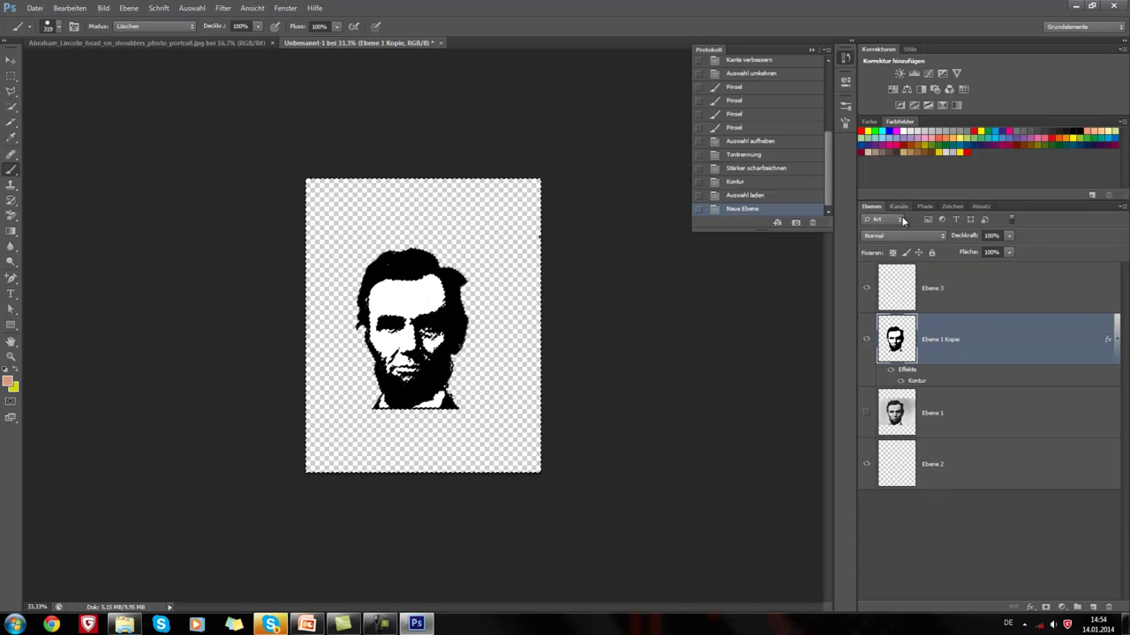
{"action": "left_click", "coordinate": [931, 253]}
{"action": "left_click", "coordinate": [954, 288]}
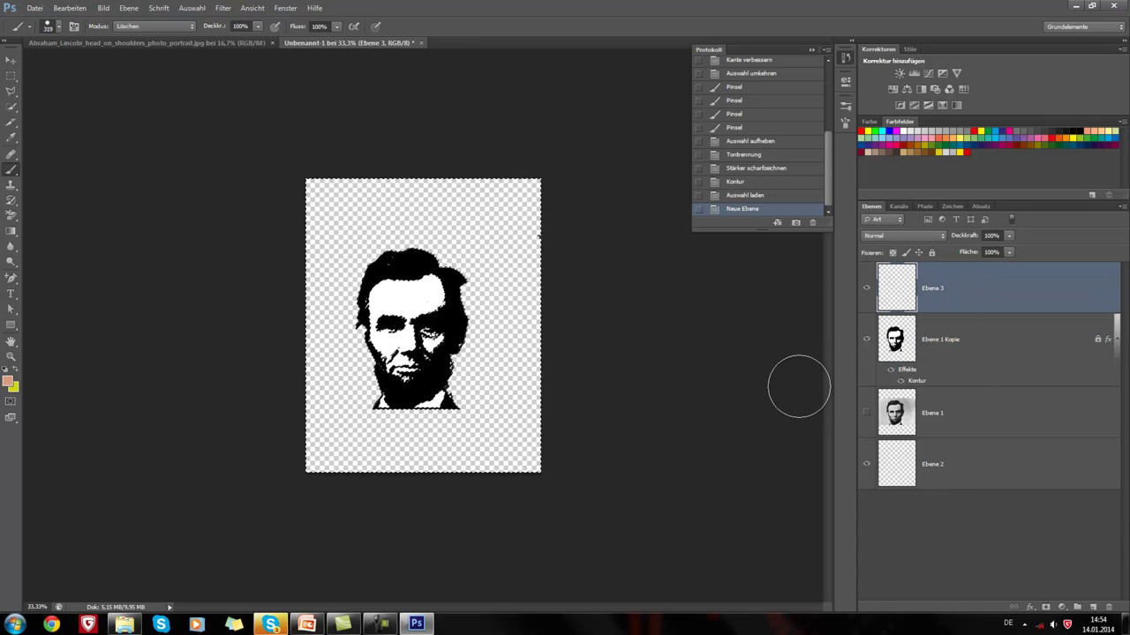
Step: Set the foreground colour to a bright saturated red in the Farbwähler
{"action": "left_click", "coordinate": [9, 383]}
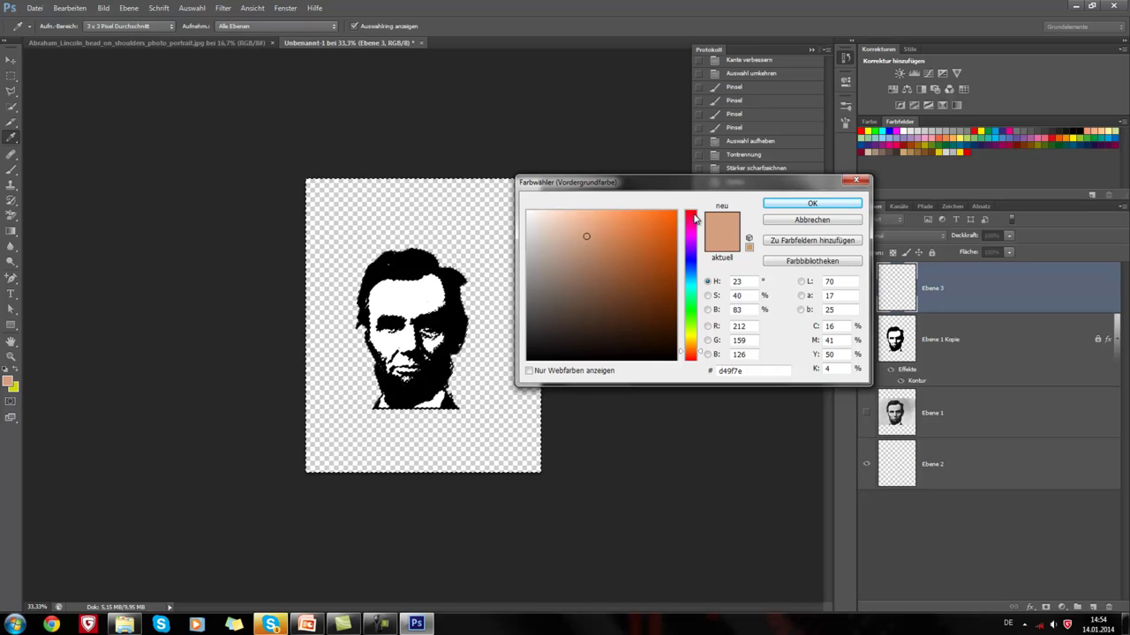
{"action": "left_click", "coordinate": [690, 228]}
{"action": "left_click_drag", "start_coordinate": [690, 229], "coordinate": [690, 213]}
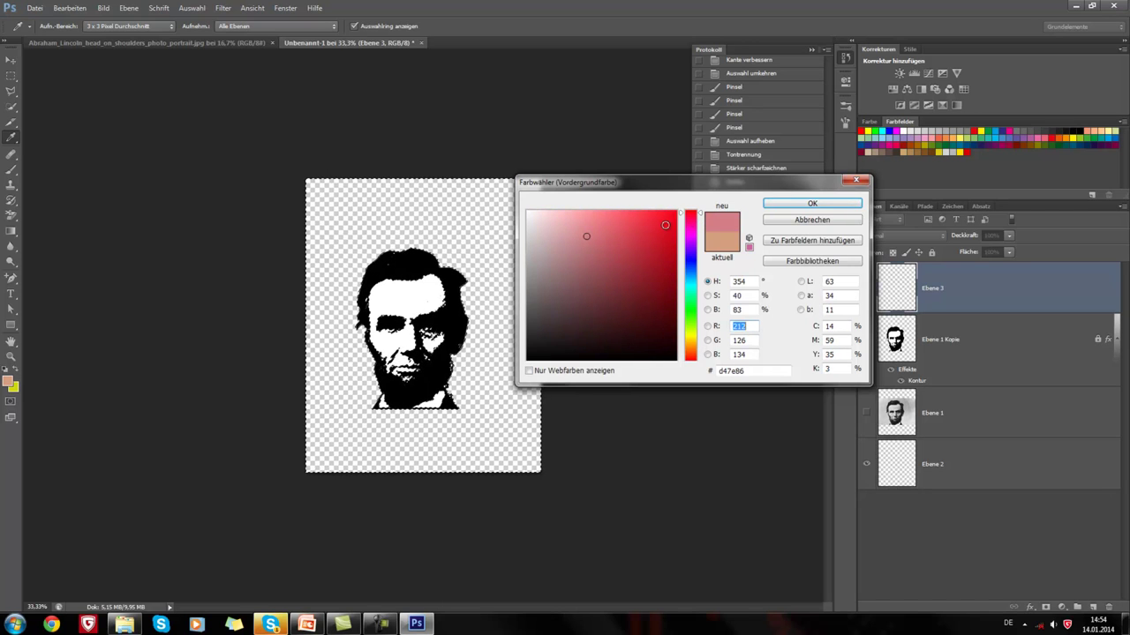
{"action": "left_click", "coordinate": [672, 225]}
{"action": "left_click", "coordinate": [808, 204]}
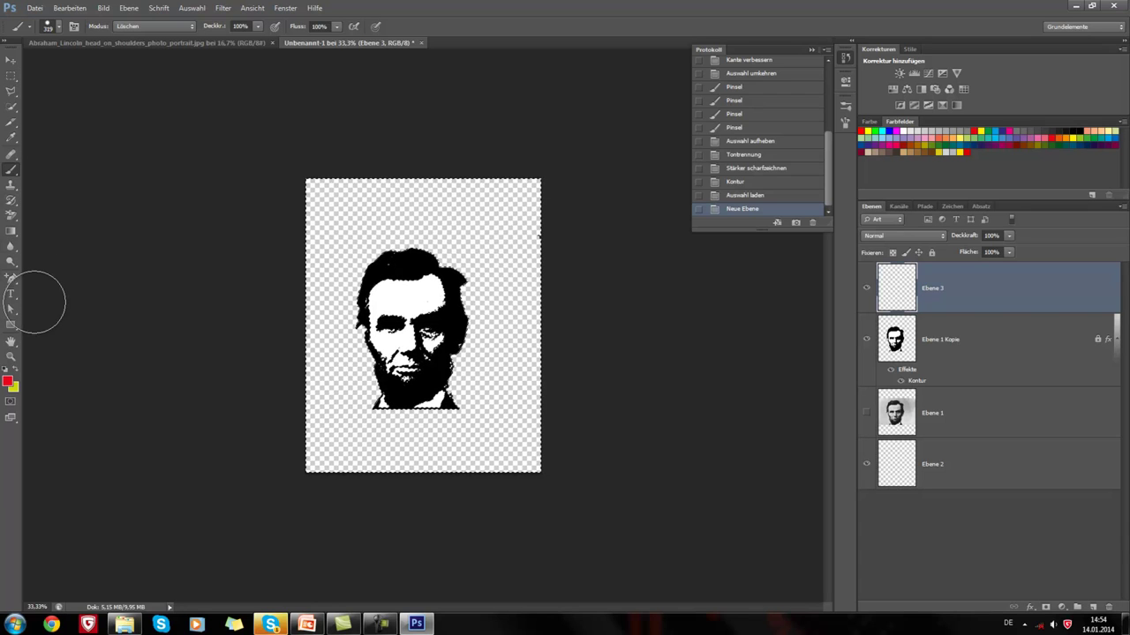
{"action": "left_click", "coordinate": [14, 233]}
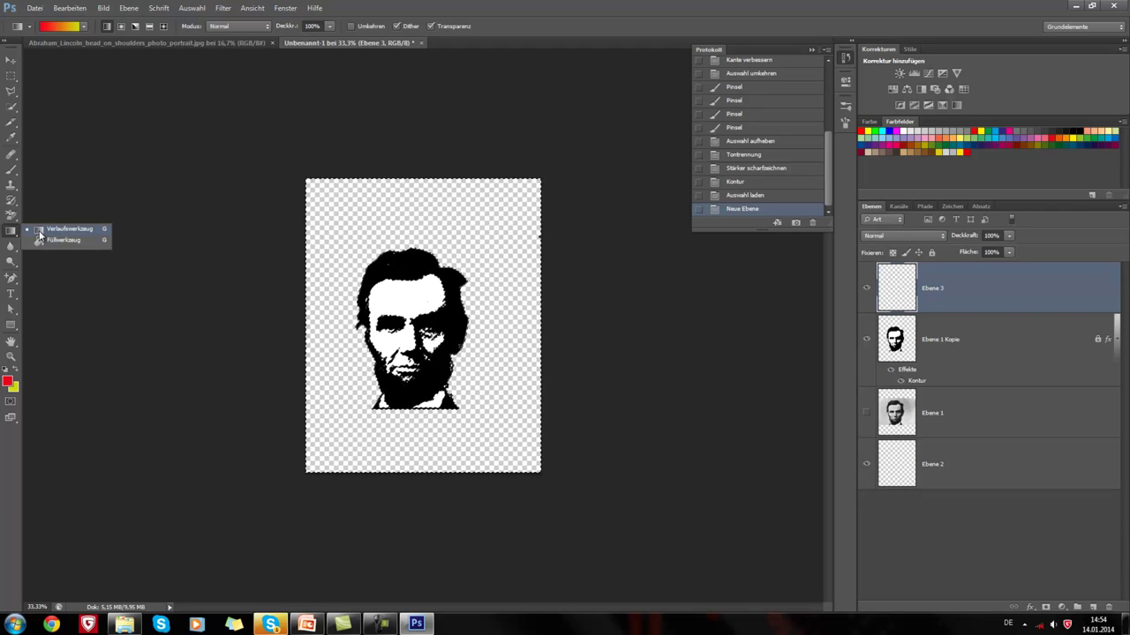
Step: Open the Gradient Editor and the colour picker for the gradient's right-end stop
{"action": "left_click", "coordinate": [39, 234]}
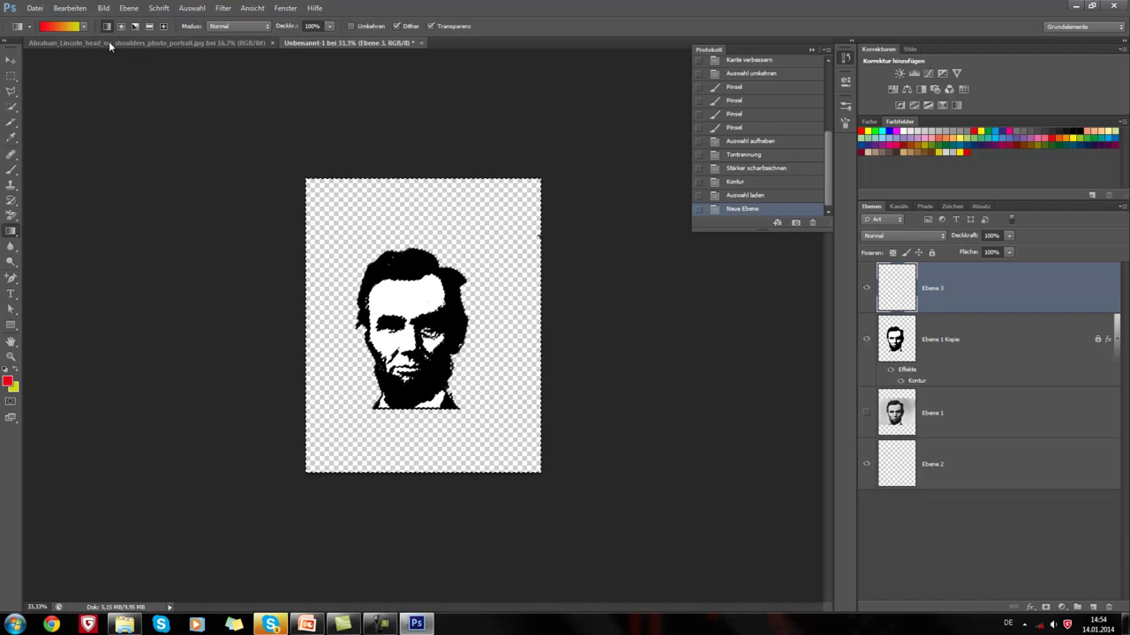
{"action": "key", "text": "i"}
{"action": "left_click", "coordinate": [62, 27]}
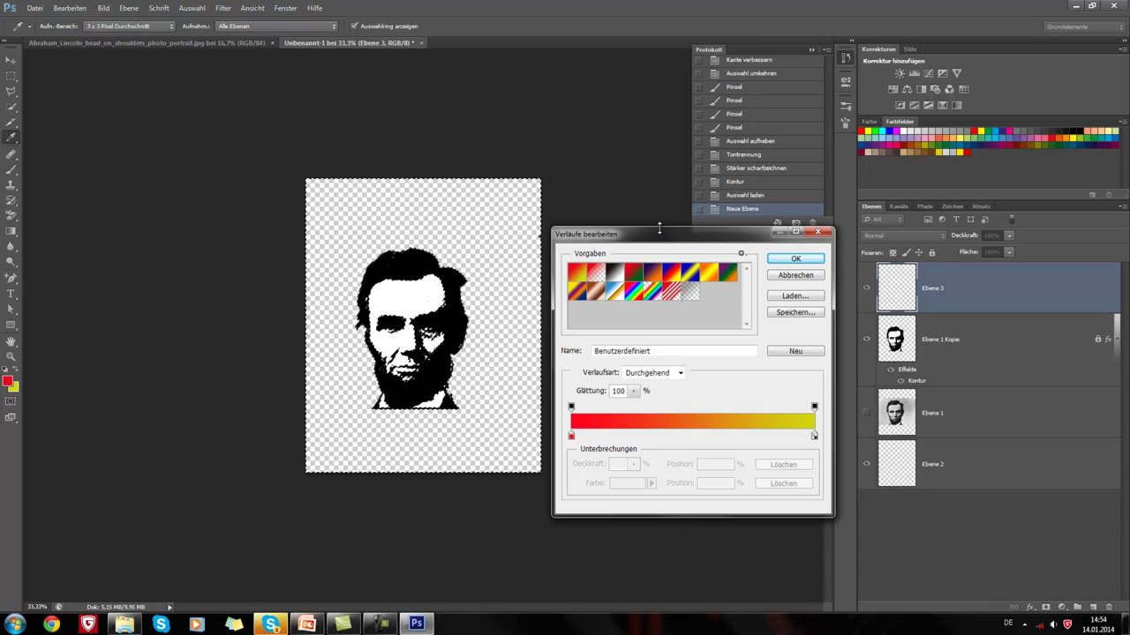
{"action": "left_click_drag", "start_coordinate": [667, 237], "coordinate": [688, 207]}
{"action": "left_click_drag", "start_coordinate": [688, 122], "coordinate": [686, 249]}
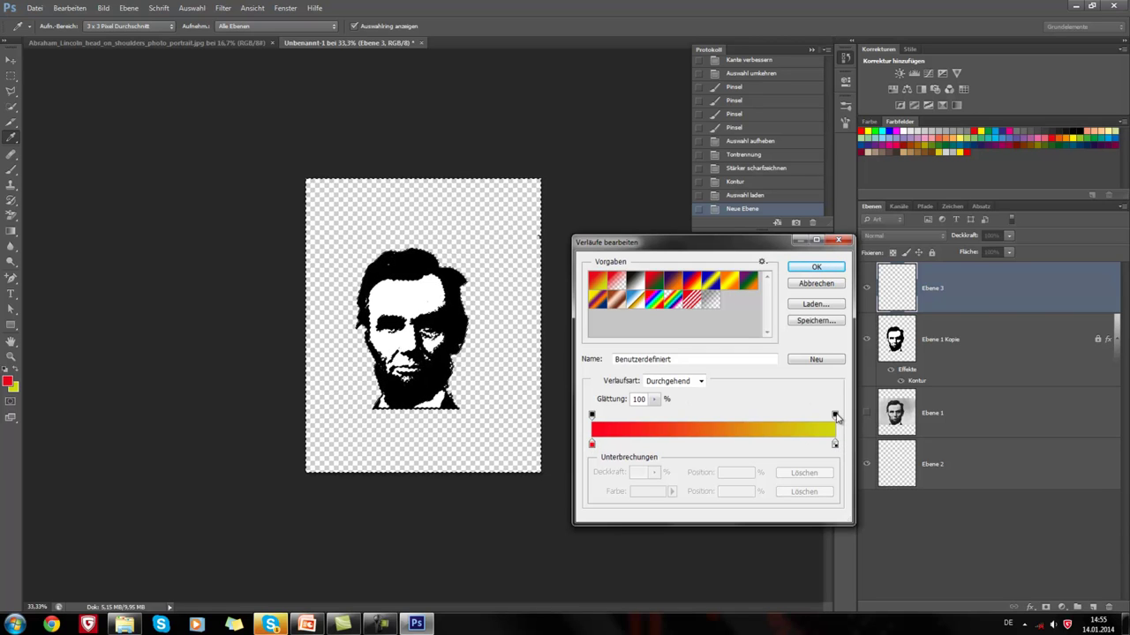
{"action": "left_click", "coordinate": [836, 416]}
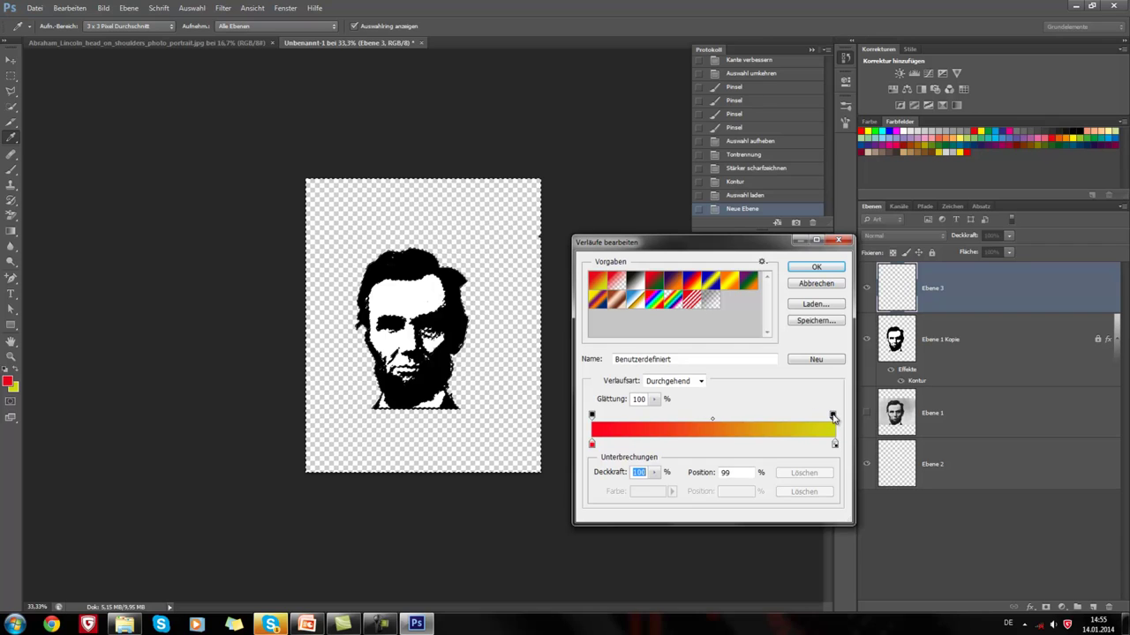
{"action": "left_click_drag", "start_coordinate": [836, 417], "coordinate": [836, 416]}
{"action": "double_click", "coordinate": [835, 443]}
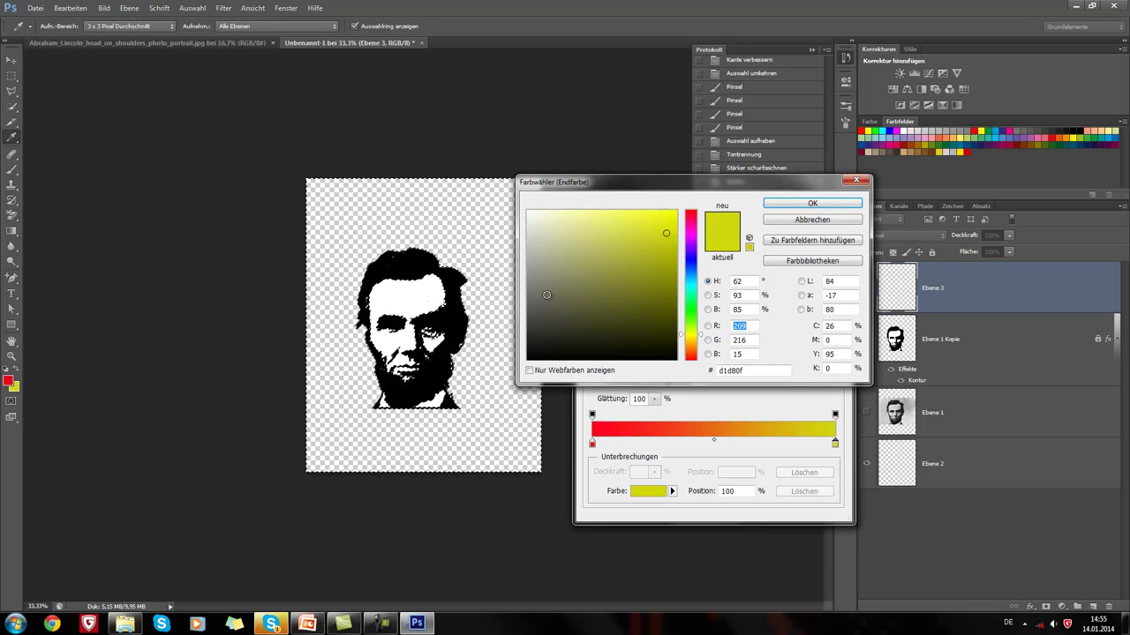
Step: Darken the right-end colour and add an opacity stop moved to 42%
{"action": "left_click_drag", "start_coordinate": [535, 281], "coordinate": [522, 298]}
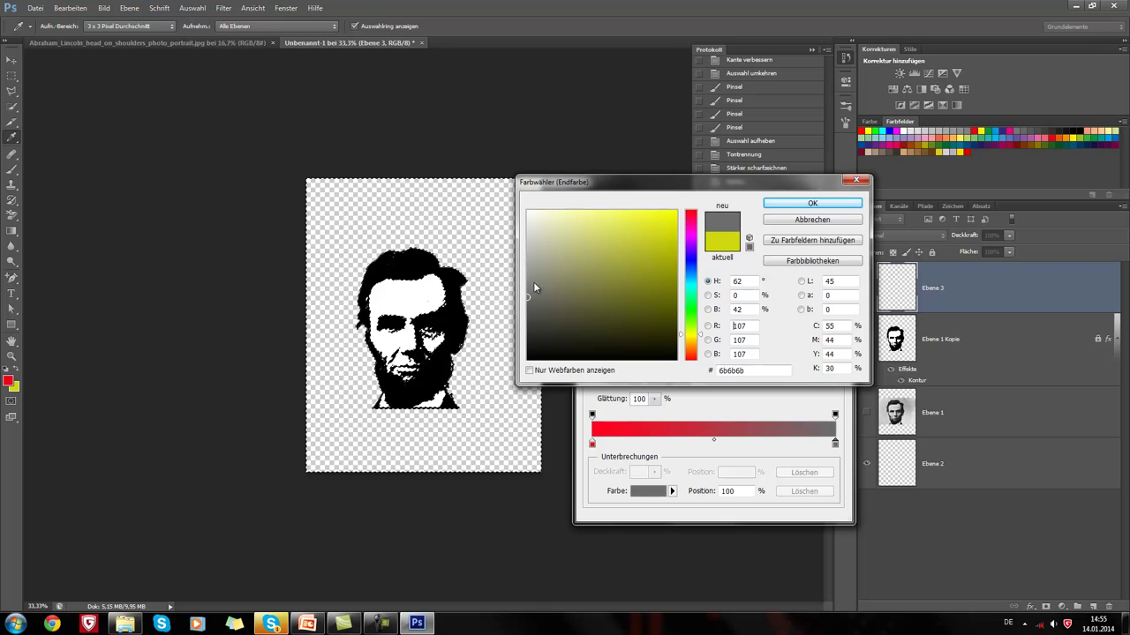
{"action": "left_click", "coordinate": [792, 201]}
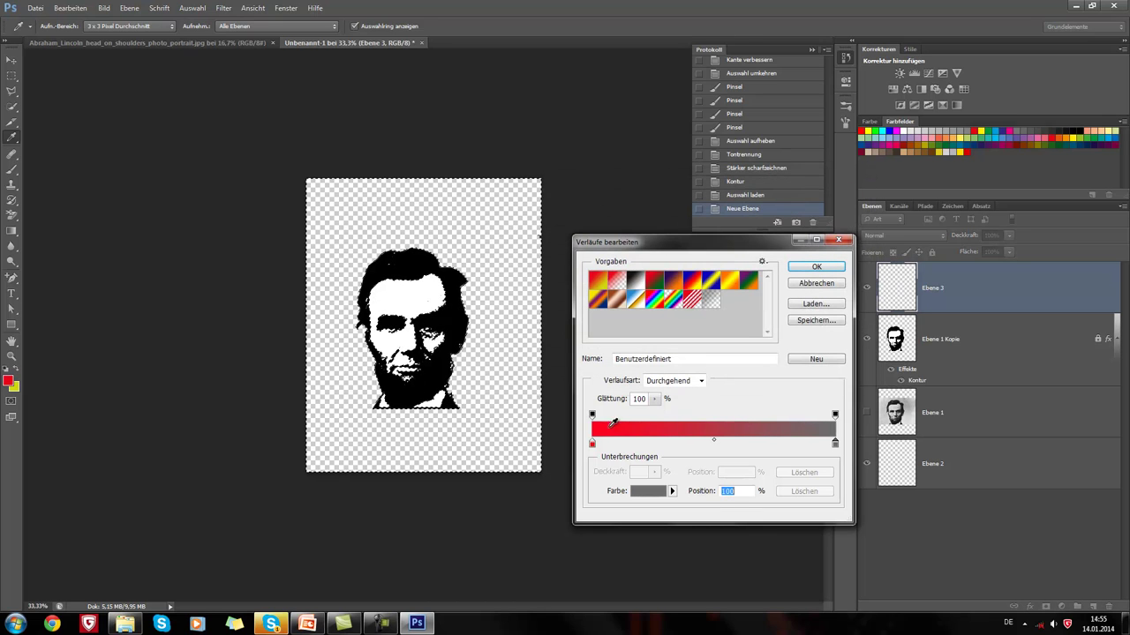
{"action": "left_click", "coordinate": [665, 419]}
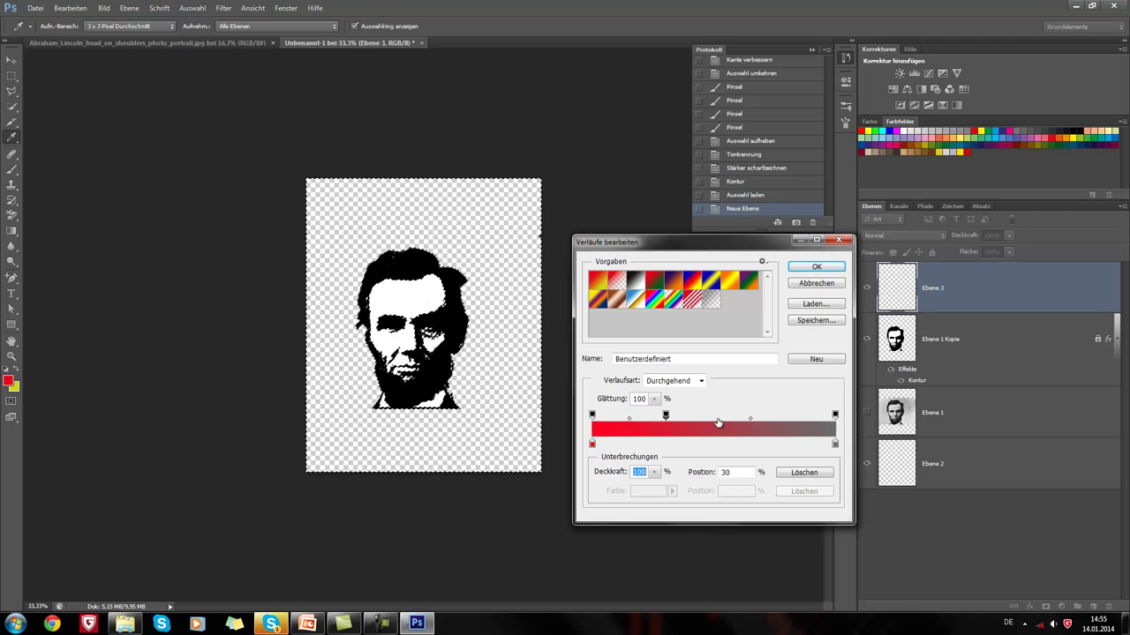
{"action": "left_click_drag", "start_coordinate": [666, 414], "coordinate": [712, 416]}
Step: Add a white colour stop in the middle of the gradient
{"action": "left_click", "coordinate": [711, 443]}
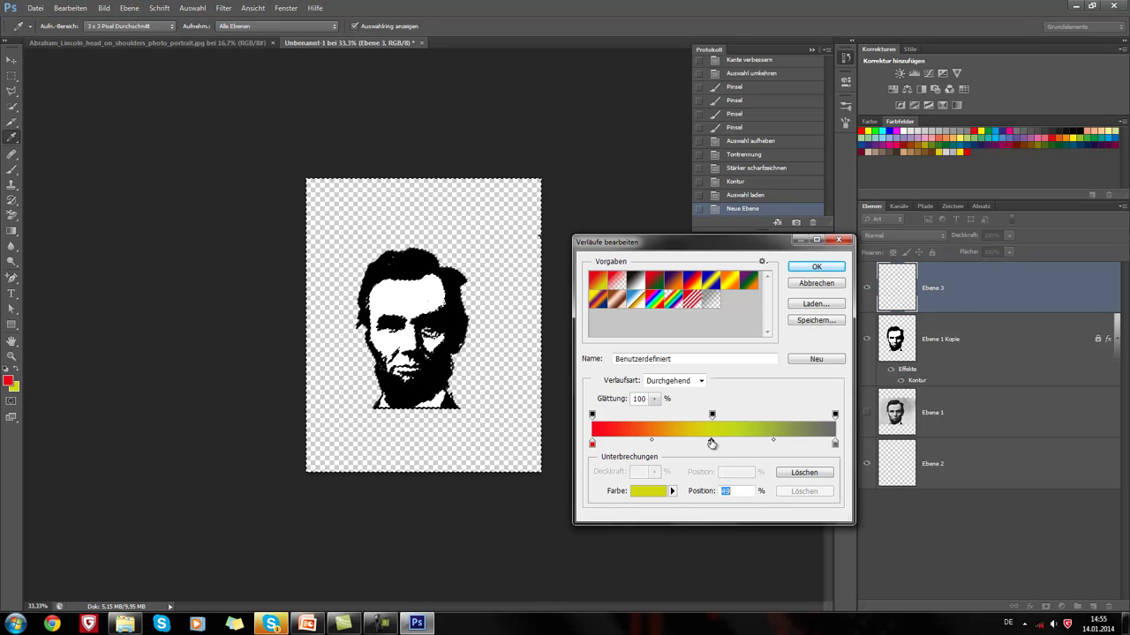
{"action": "double_click", "coordinate": [711, 443]}
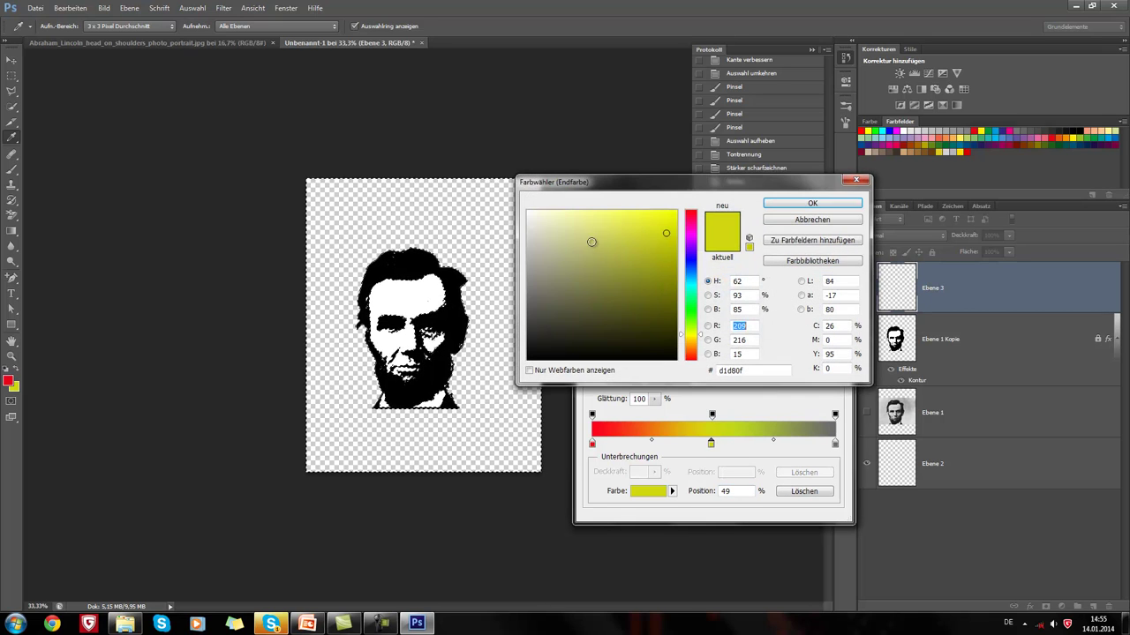
{"action": "left_click", "coordinate": [537, 222]}
{"action": "mouse_move", "coordinate": [536, 222]}
{"action": "left_mouse_down"}
{"action": "mouse_move", "coordinate": [537, 232]}
{"action": "mouse_move", "coordinate": [528, 211]}
{"action": "left_mouse_up"}
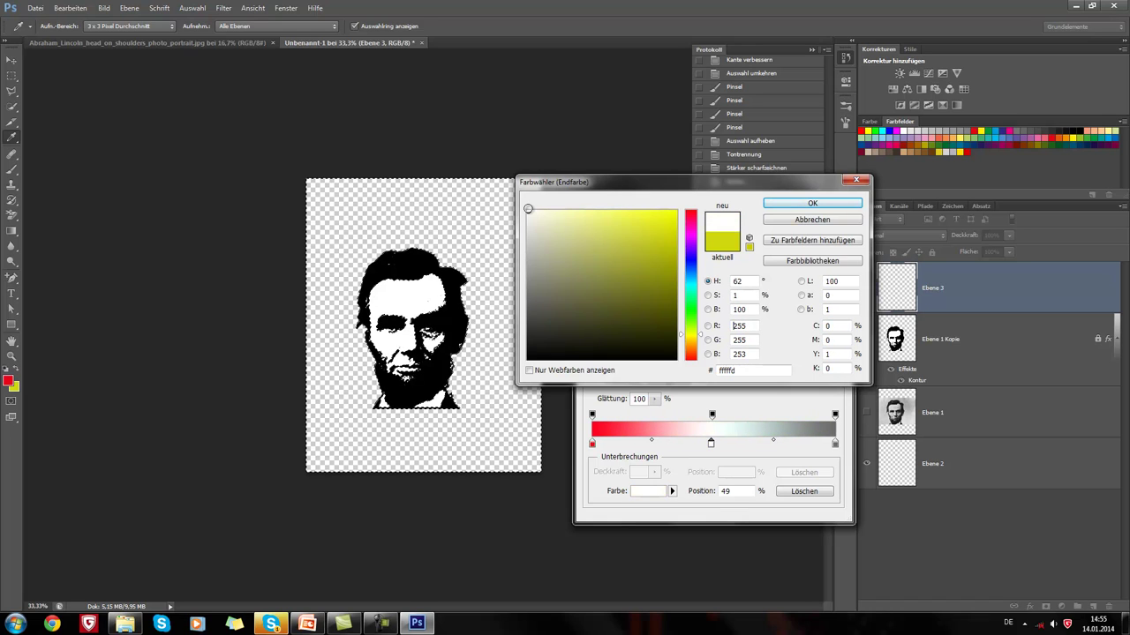
{"action": "left_click", "coordinate": [769, 207]}
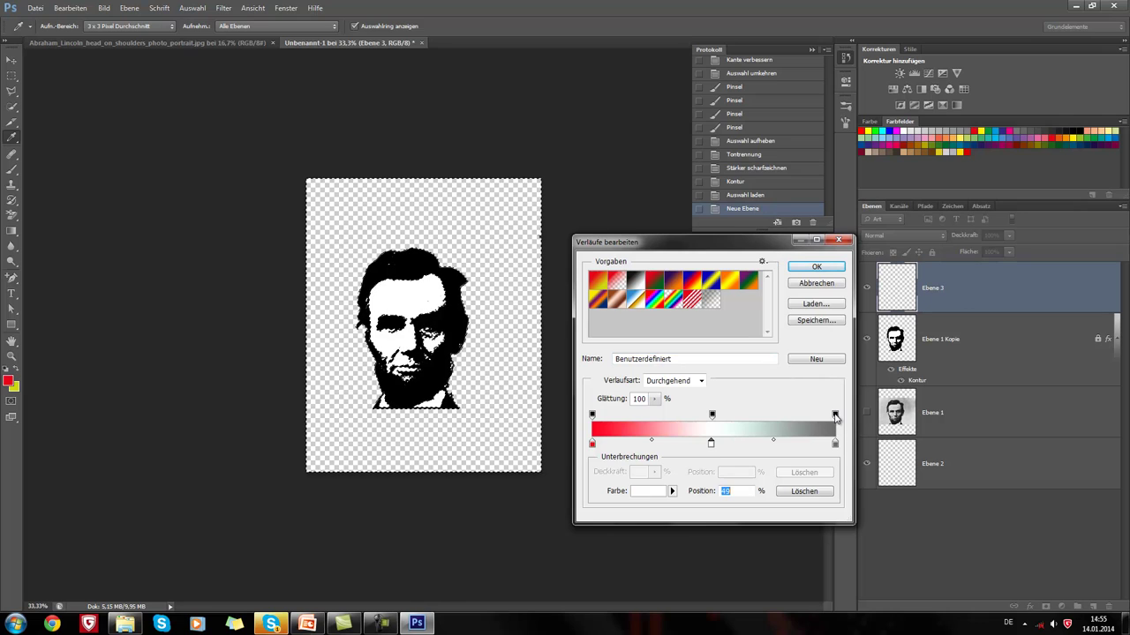
Step: Make the right-end stop black, shift the midpoint earlier, and accept the gradient
{"action": "double_click", "coordinate": [835, 443]}
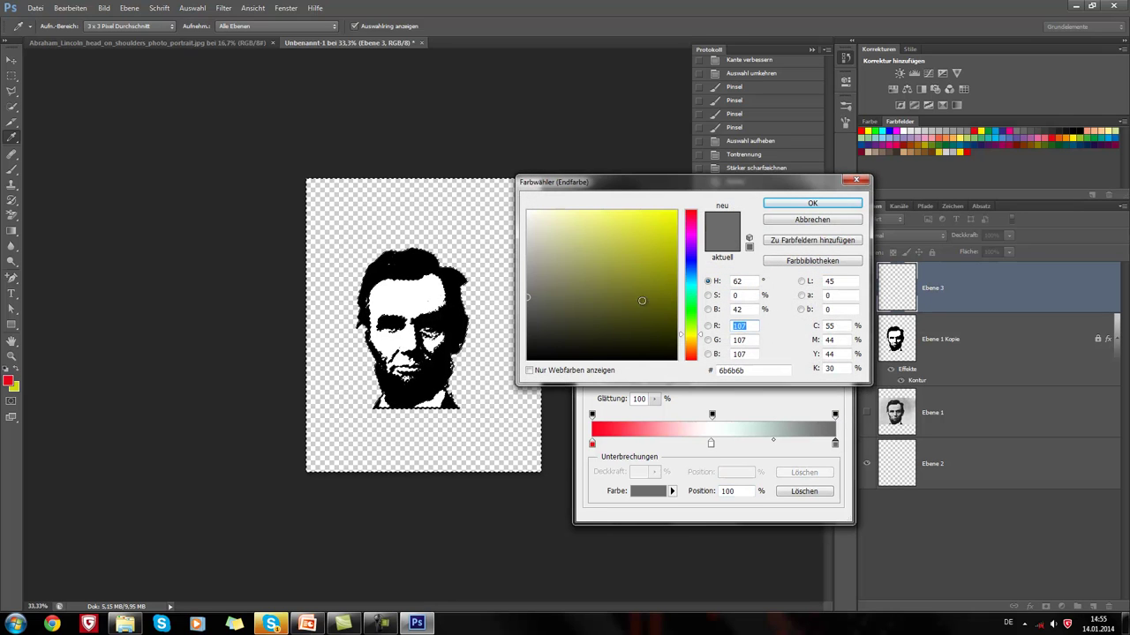
{"action": "left_click", "coordinate": [527, 359]}
{"action": "left_click", "coordinate": [812, 203]}
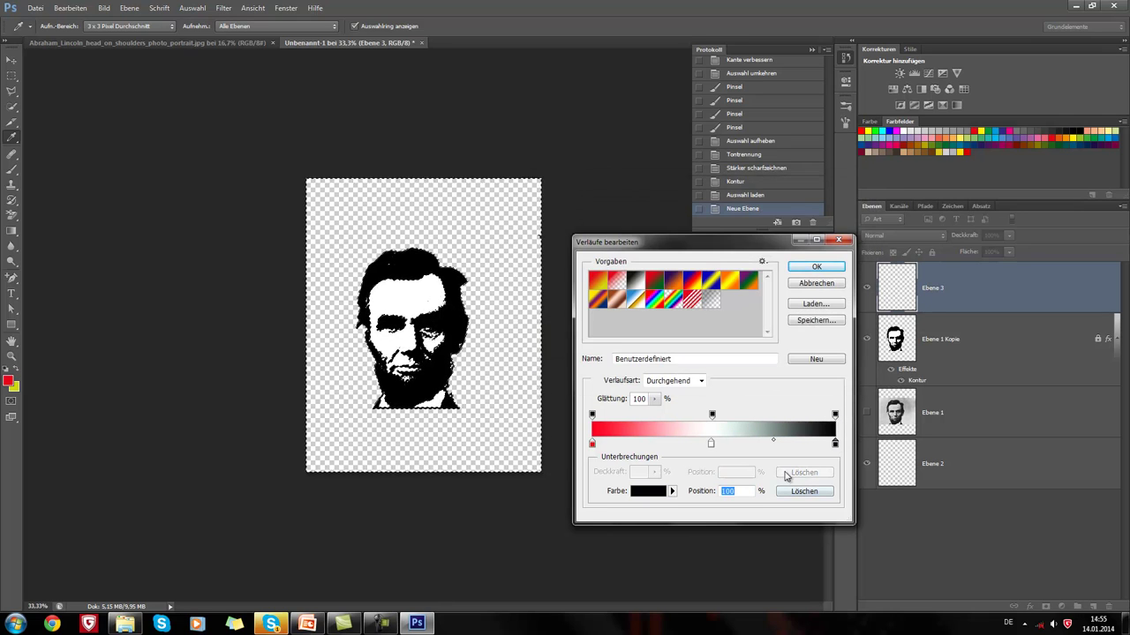
{"action": "left_click_drag", "start_coordinate": [774, 440], "coordinate": [764, 443]}
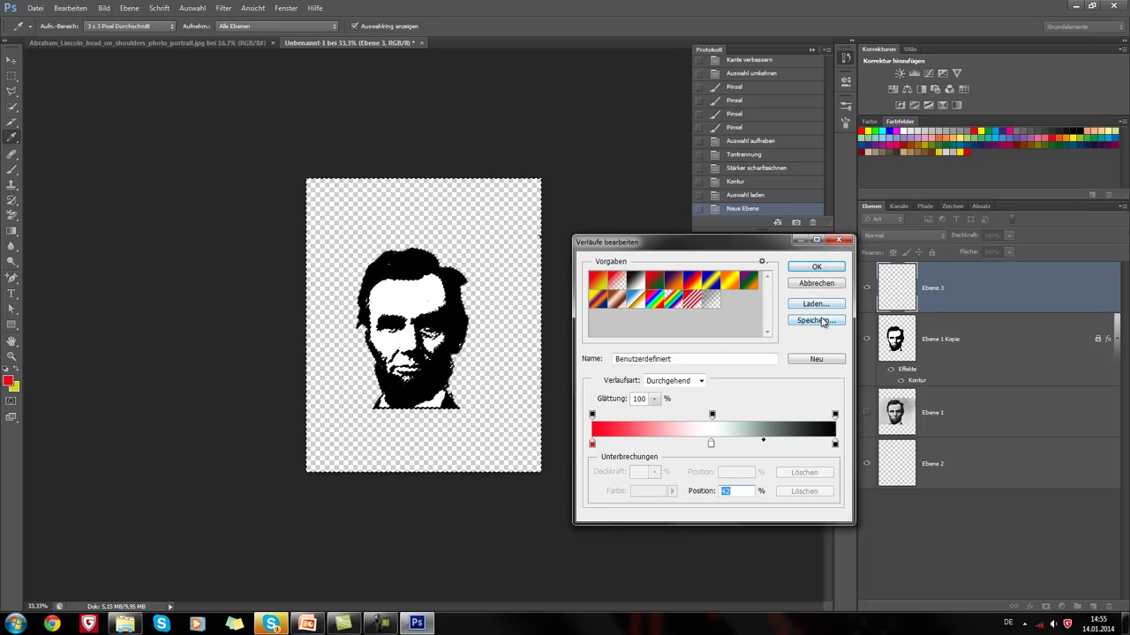
{"action": "left_click", "coordinate": [817, 267]}
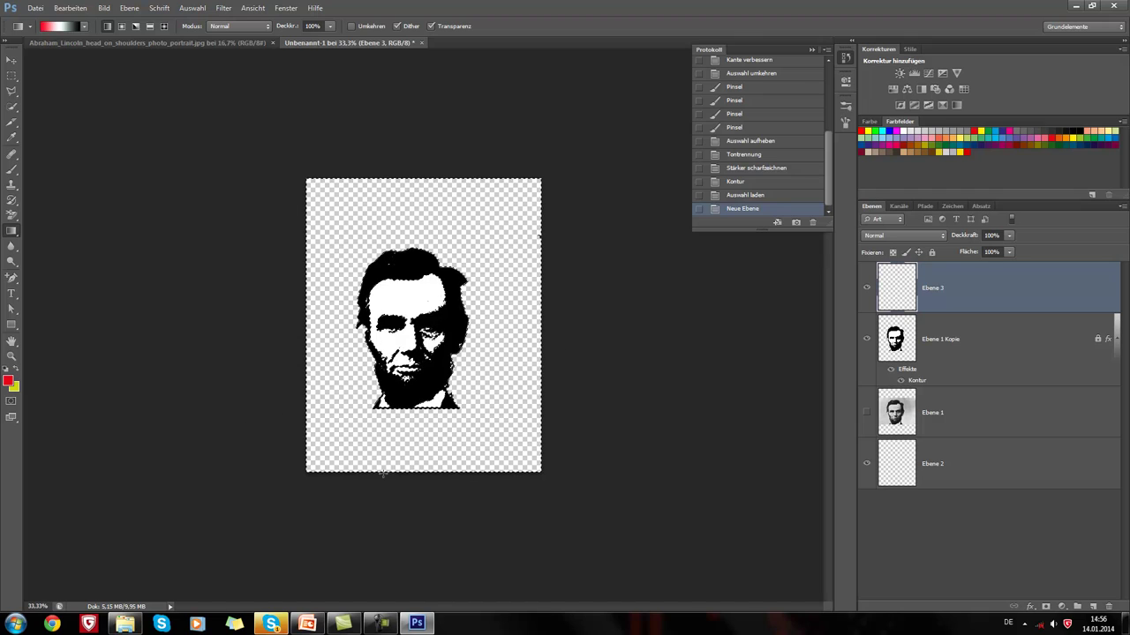
Step: Shift-drag a vertical gradient, red at bottom to black at top, then deselect
{"action": "key", "text": "shift"}
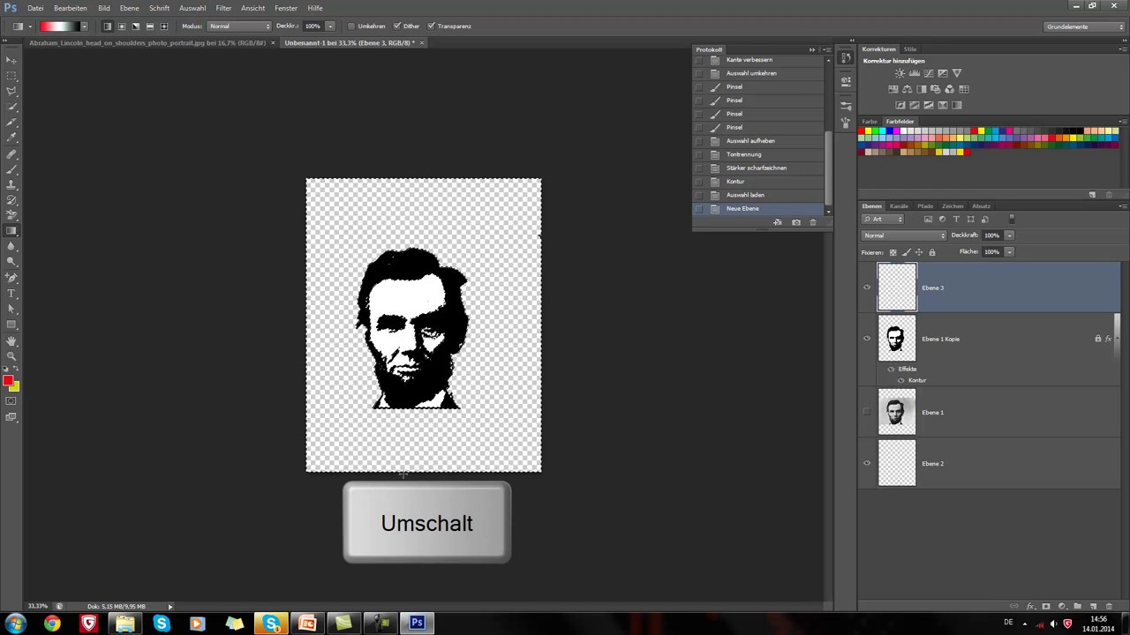
{"action": "left_click_drag", "start_coordinate": [414, 472], "coordinate": [414, 434]}
{"action": "left_click_drag", "start_coordinate": [414, 361], "coordinate": [412, 232]}
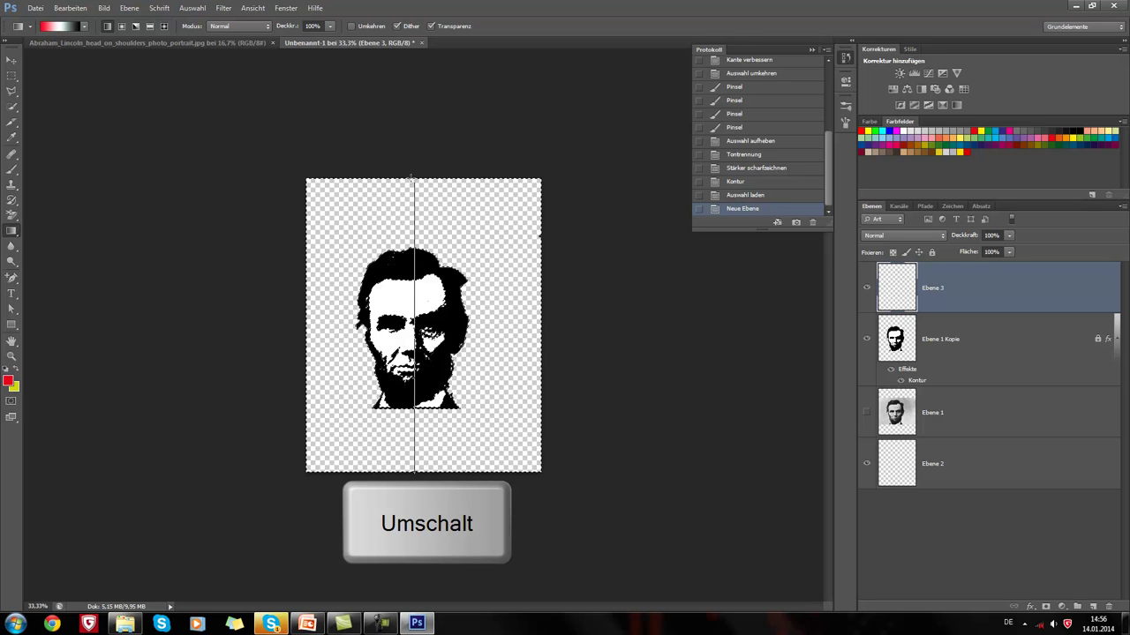
{"action": "left_click_drag", "start_coordinate": [413, 178], "coordinate": [412, 177]}
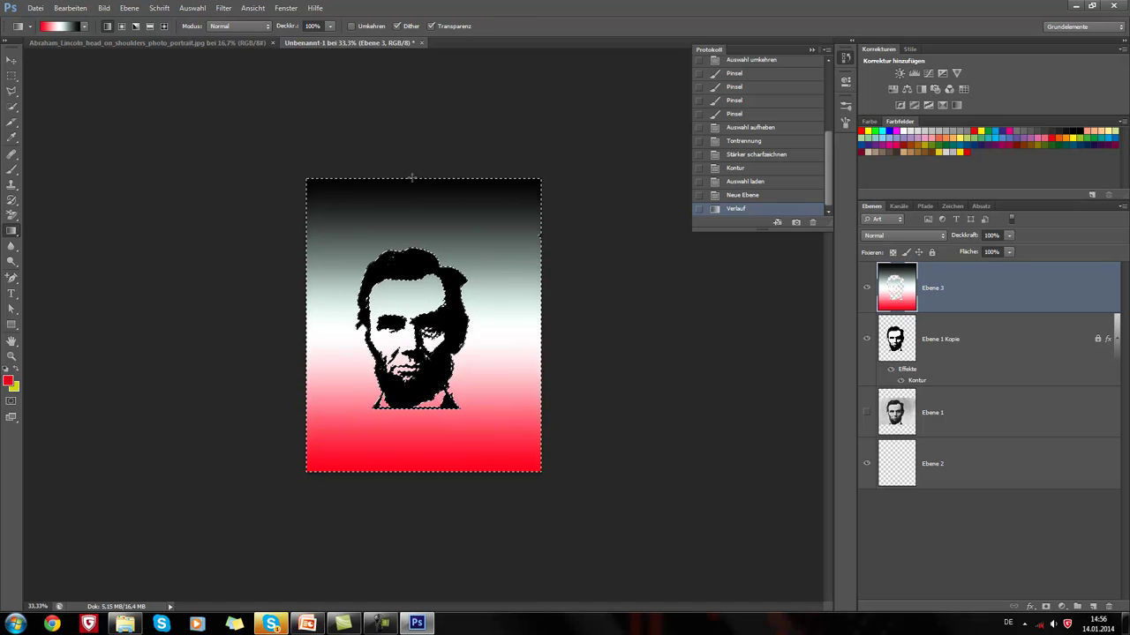
{"action": "left_click", "coordinate": [193, 8]}
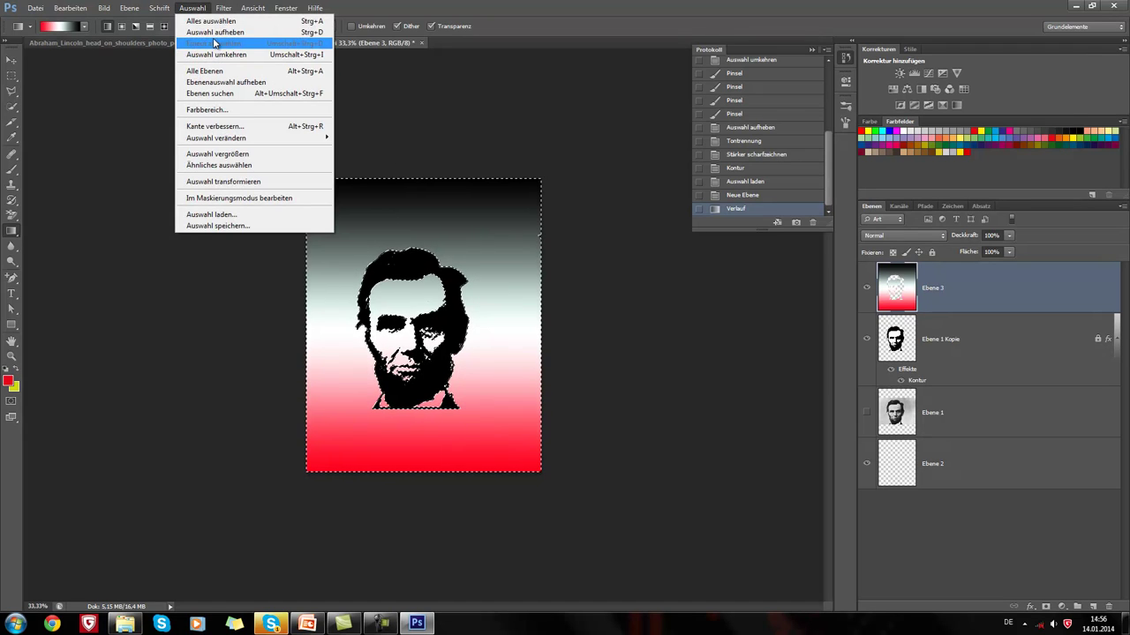
{"action": "left_click", "coordinate": [217, 33]}
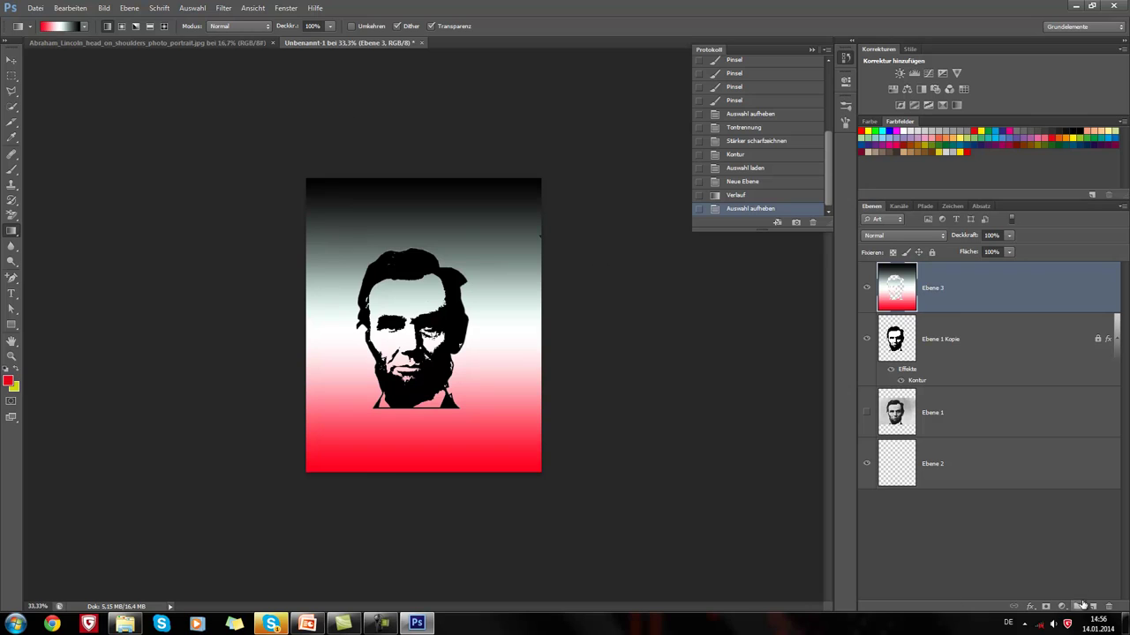
Step: Create layer Ebene 4 and drag it below Ebene 3
{"action": "left_click", "coordinate": [1092, 607]}
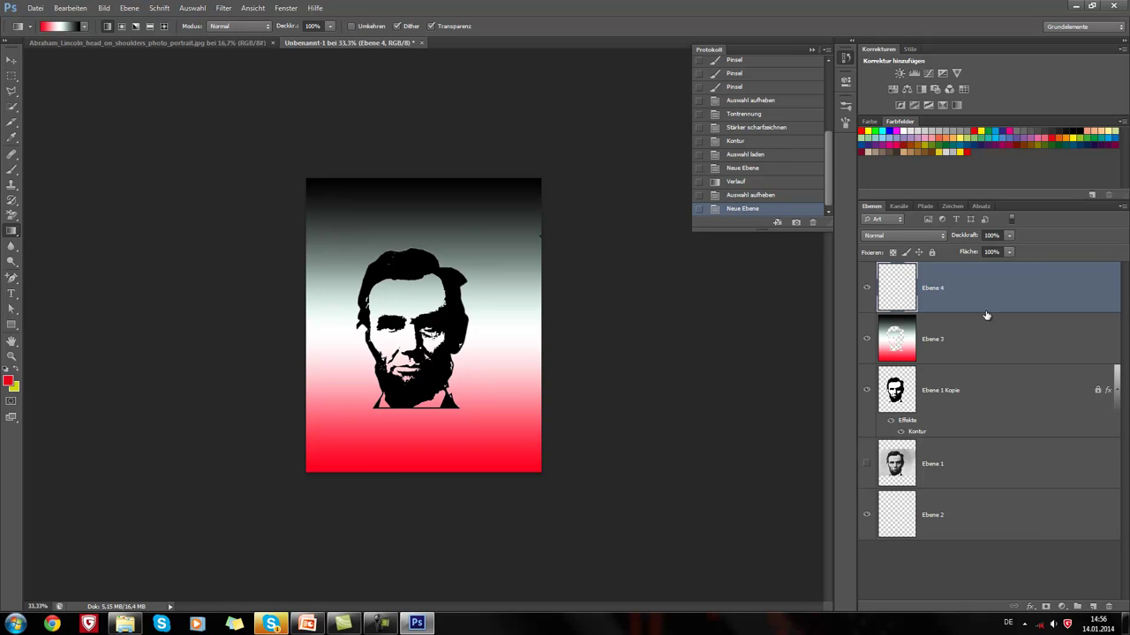
{"action": "left_click_drag", "start_coordinate": [965, 287], "coordinate": [971, 353]}
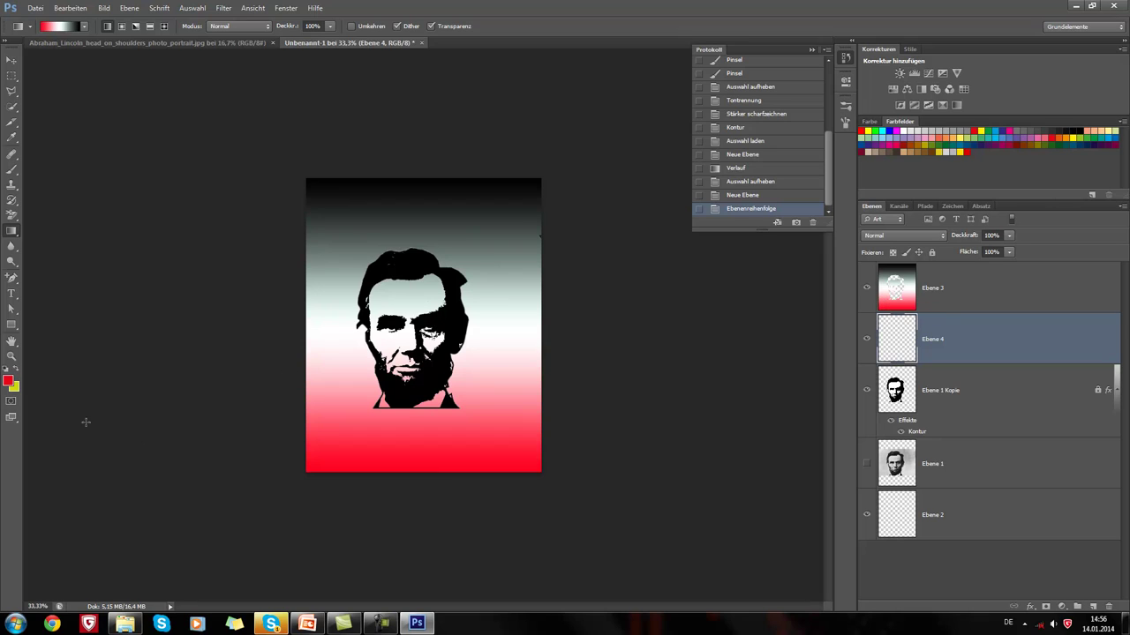
Step: Fill Ebene 4 with an orange-yellow foreground colour as a trial
{"action": "left_click", "coordinate": [8, 381]}
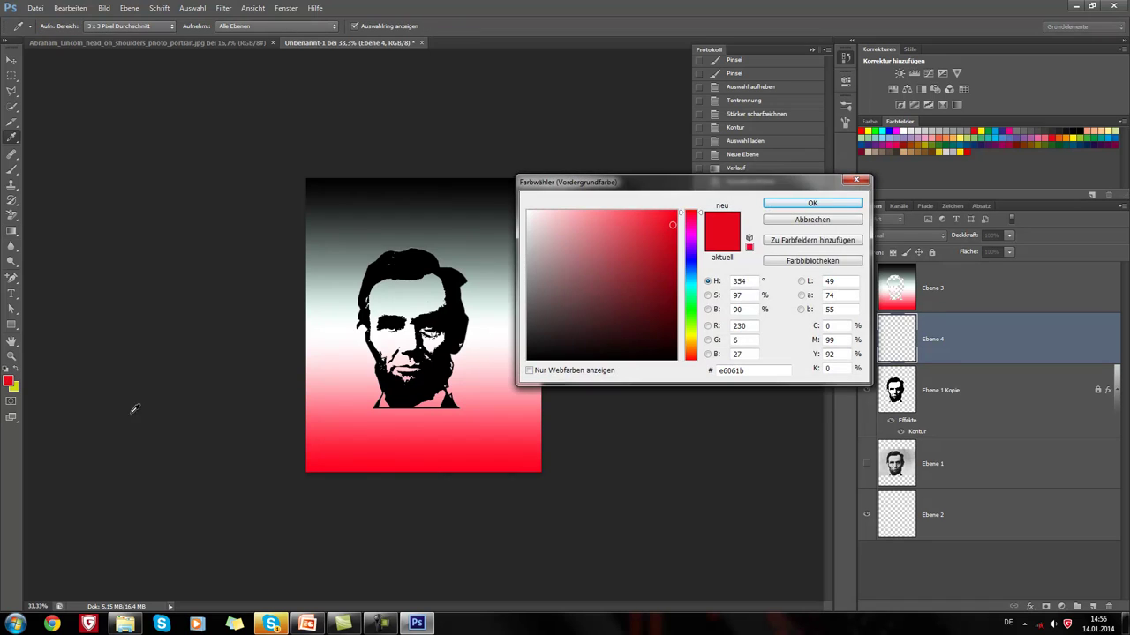
{"action": "left_click", "coordinate": [690, 339]}
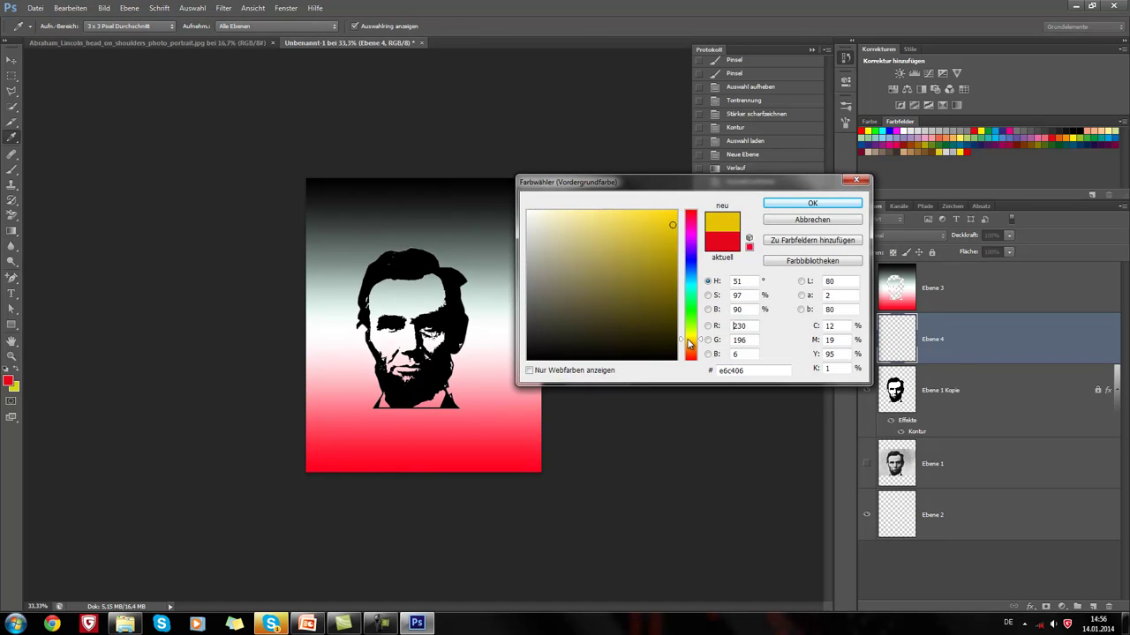
{"action": "left_click", "coordinate": [811, 204]}
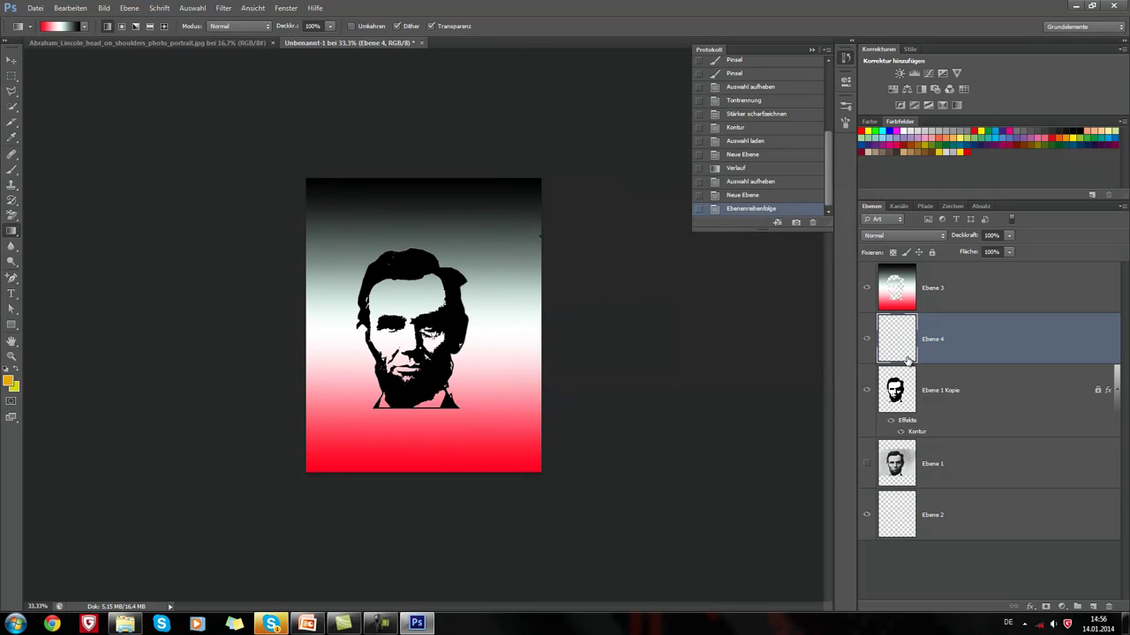
{"action": "key", "text": "alt+Delete"}
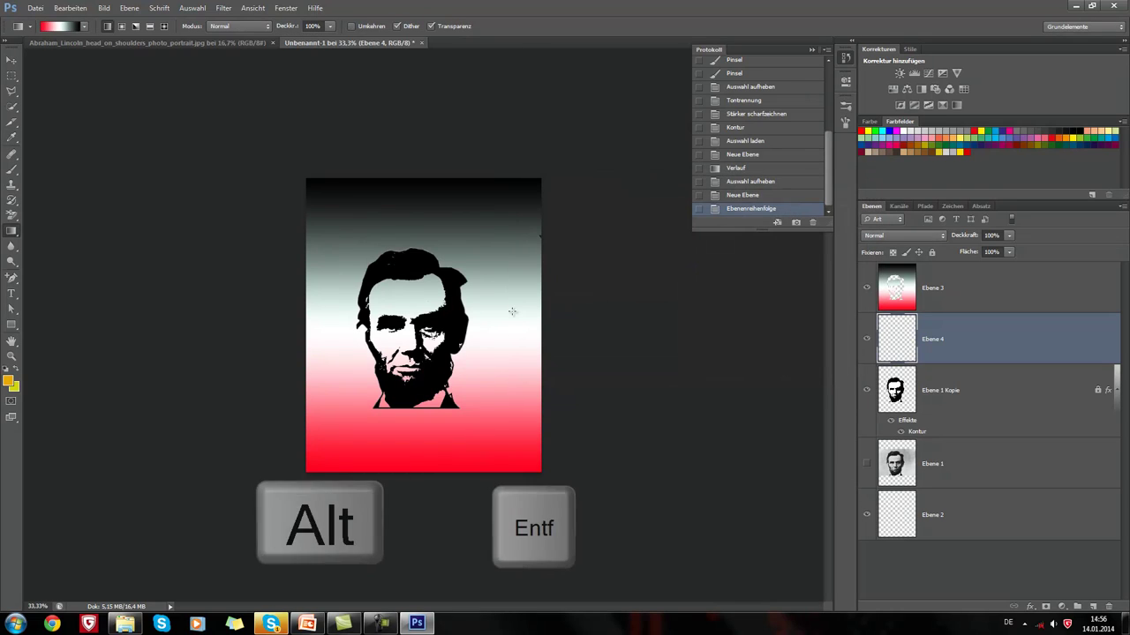
{"action": "key", "text": "alt+Delete"}
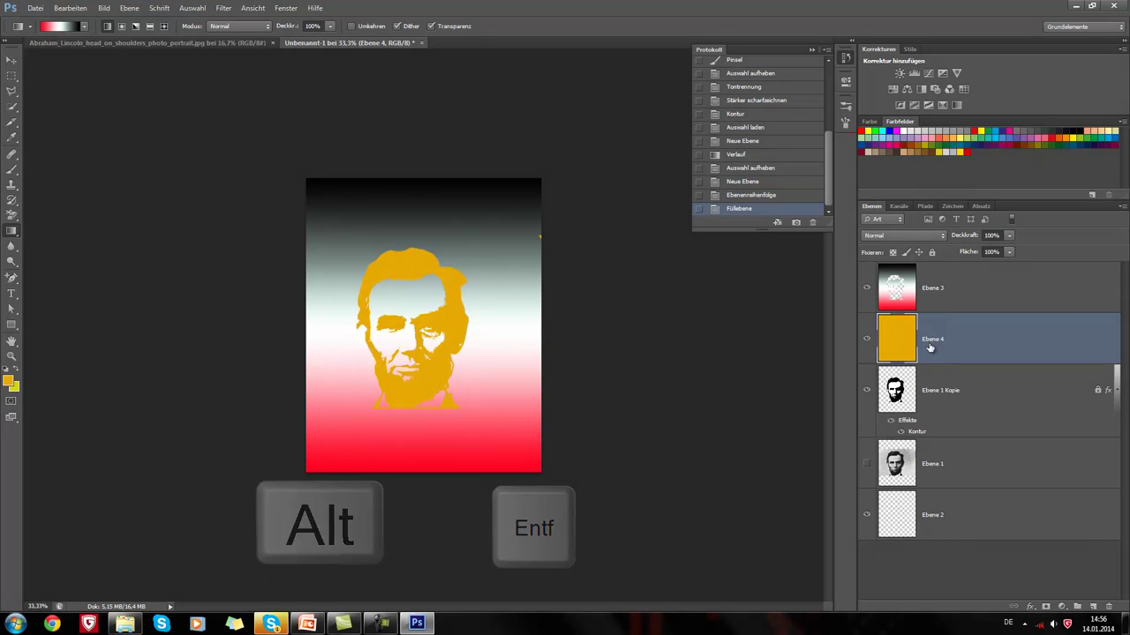
Step: Refill Ebene 4 with near-black using Alt+Delete
{"action": "left_click", "coordinate": [8, 381]}
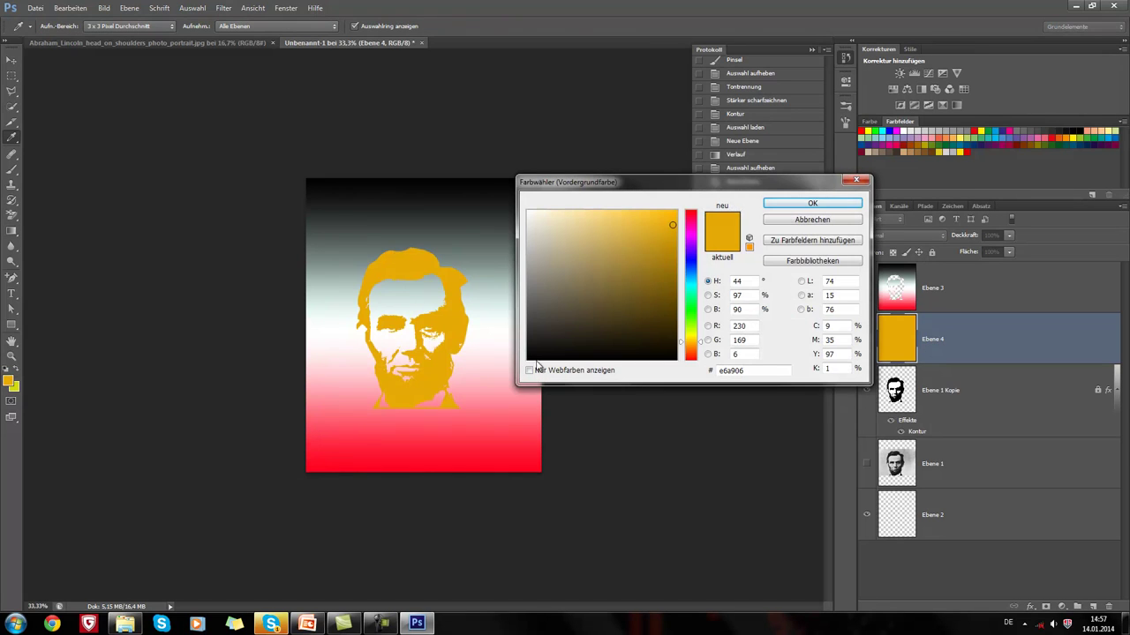
{"action": "left_click_drag", "start_coordinate": [540, 353], "coordinate": [527, 353]}
{"action": "left_click", "coordinate": [782, 203]}
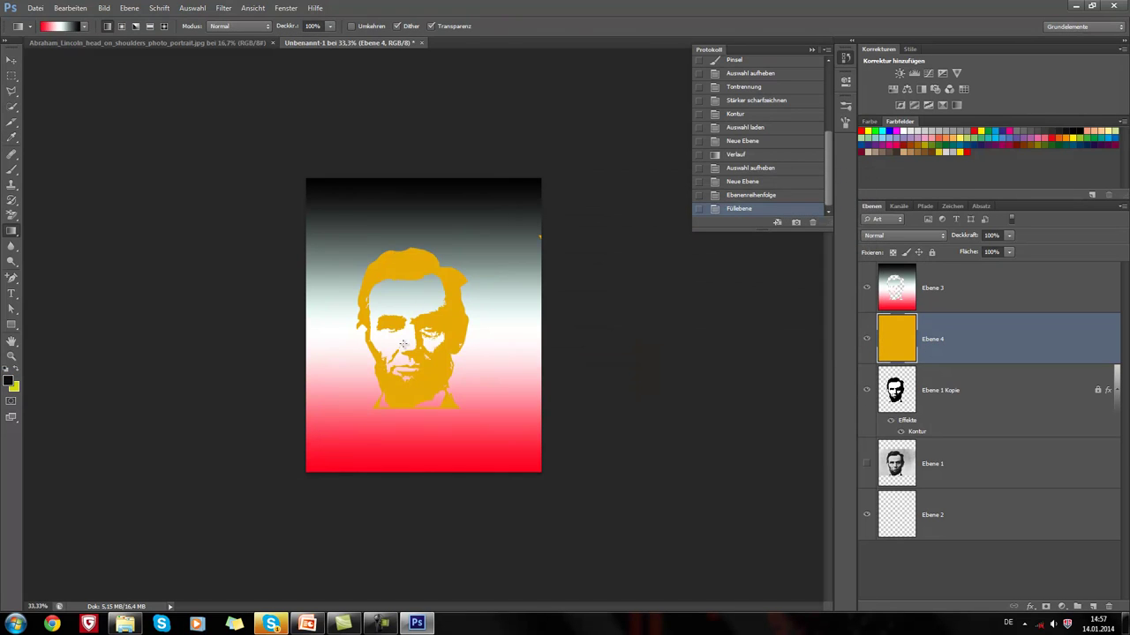
{"action": "key", "text": "alt+Delete"}
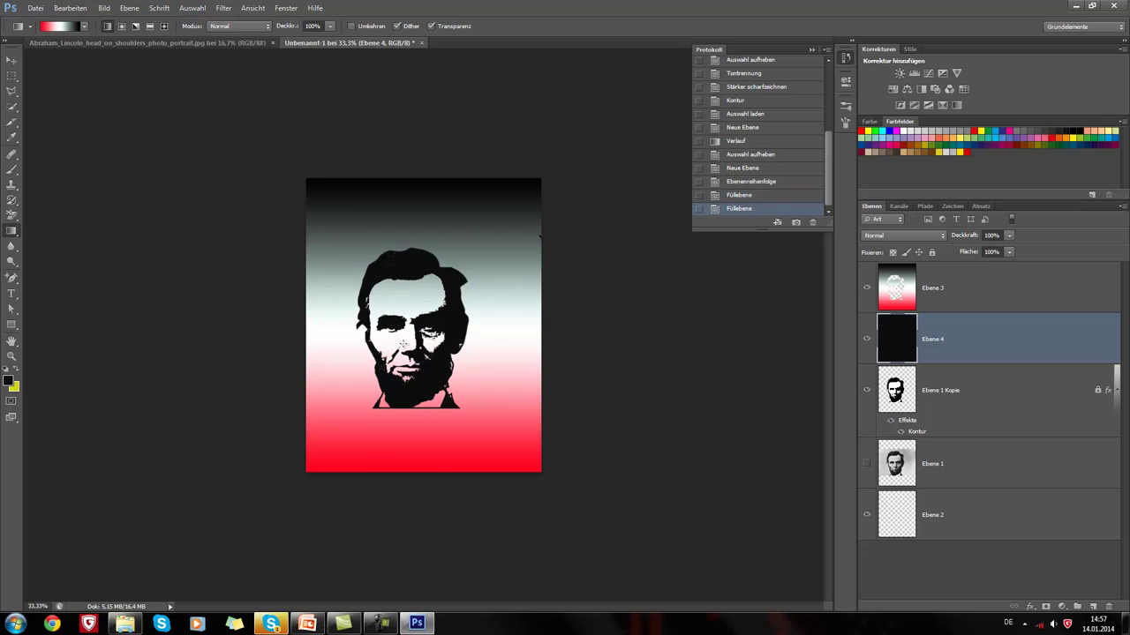